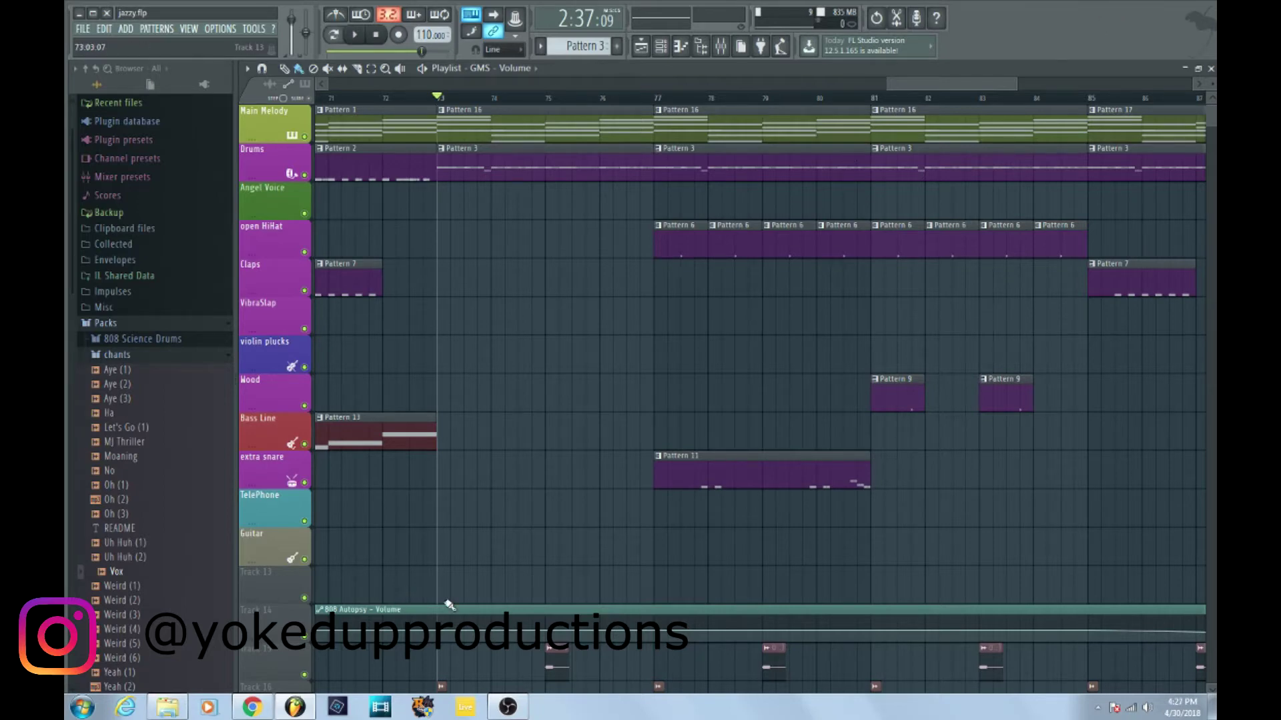
Return from the Stutter Edit product page to FL Studio and open the Nexus insert's Fruity parametric EQ 2 in the Mixer.
click(251, 707)
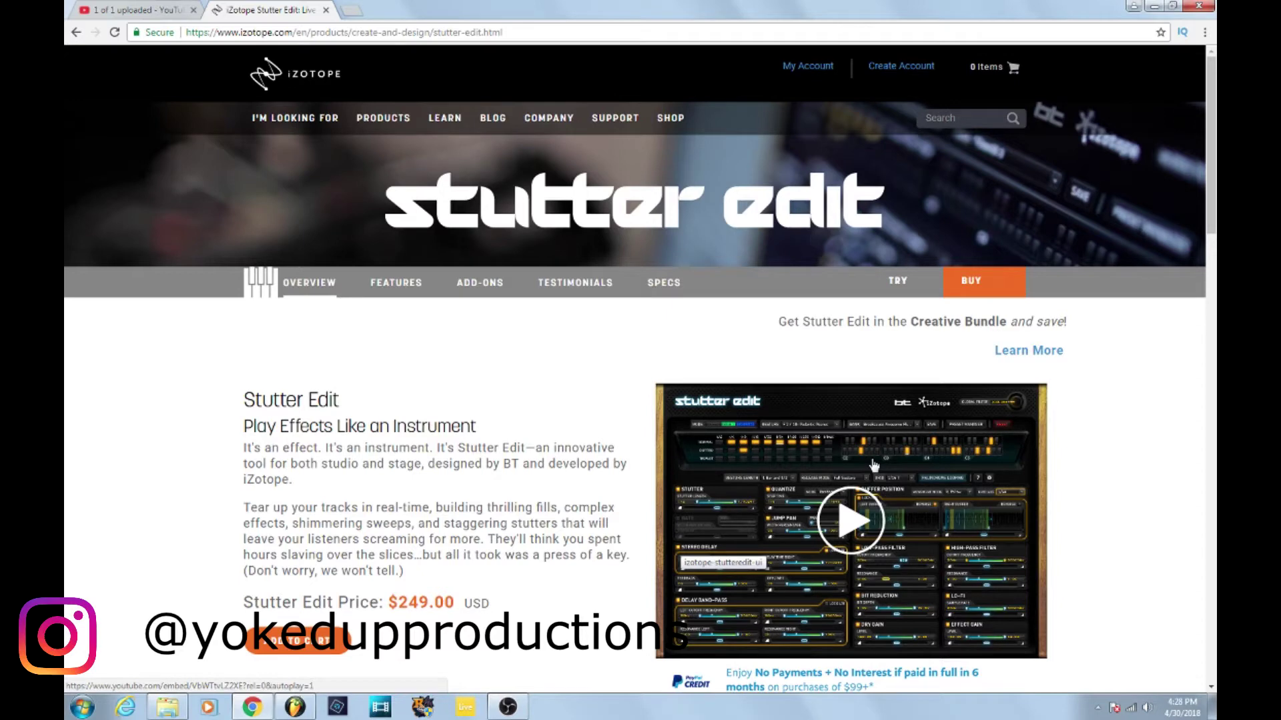
click(295, 706)
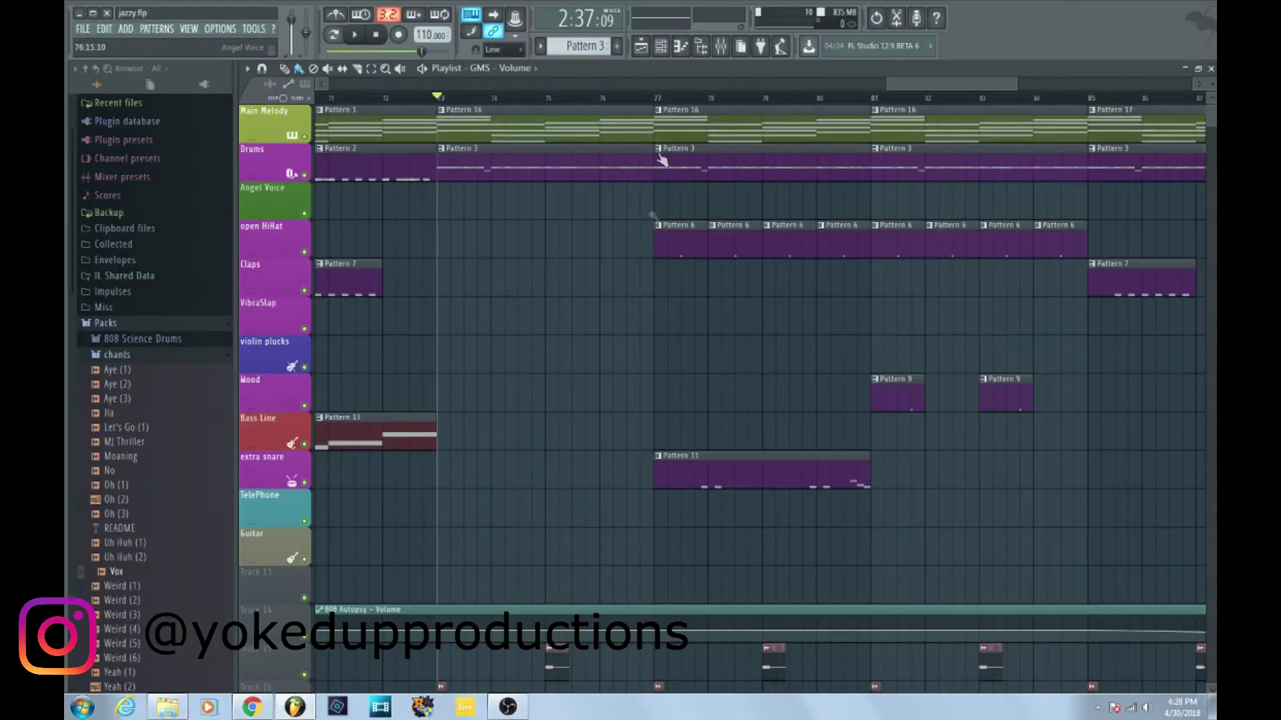
mouse_move(938, 77)
mouse_down()
mouse_move(1024, 75)
mouse_move(955, 70)
mouse_up()
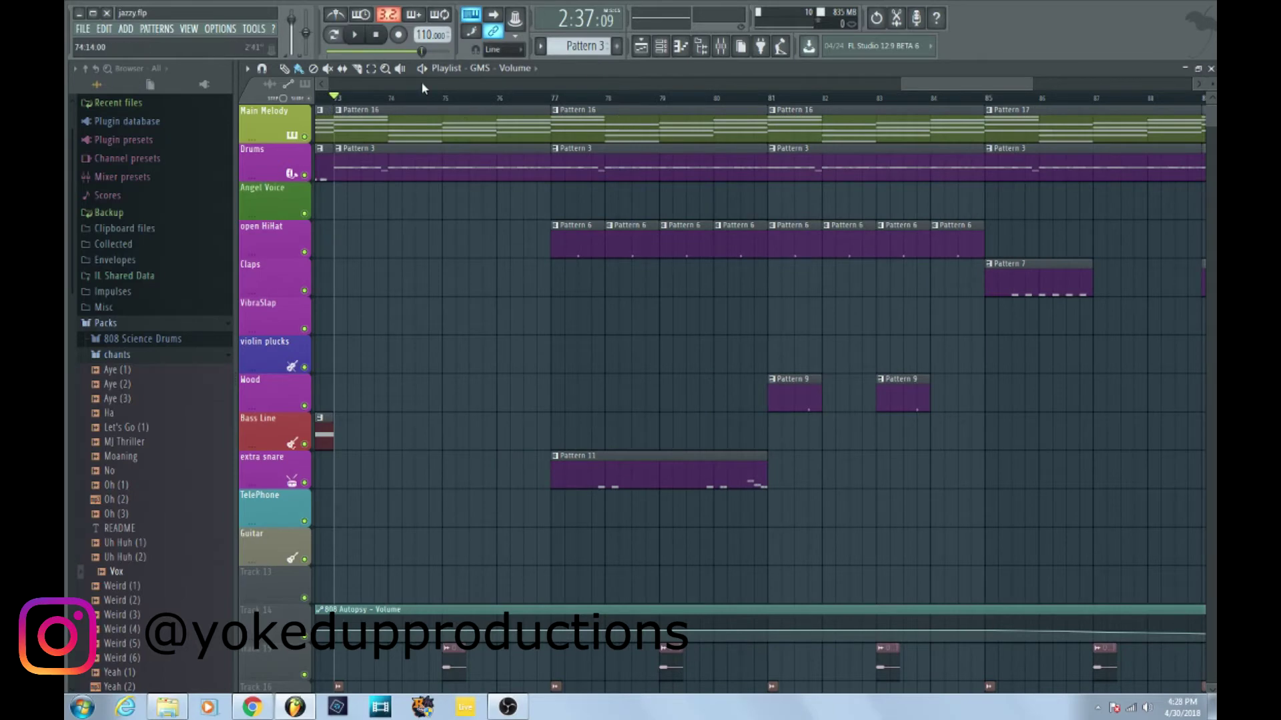
key(F9)
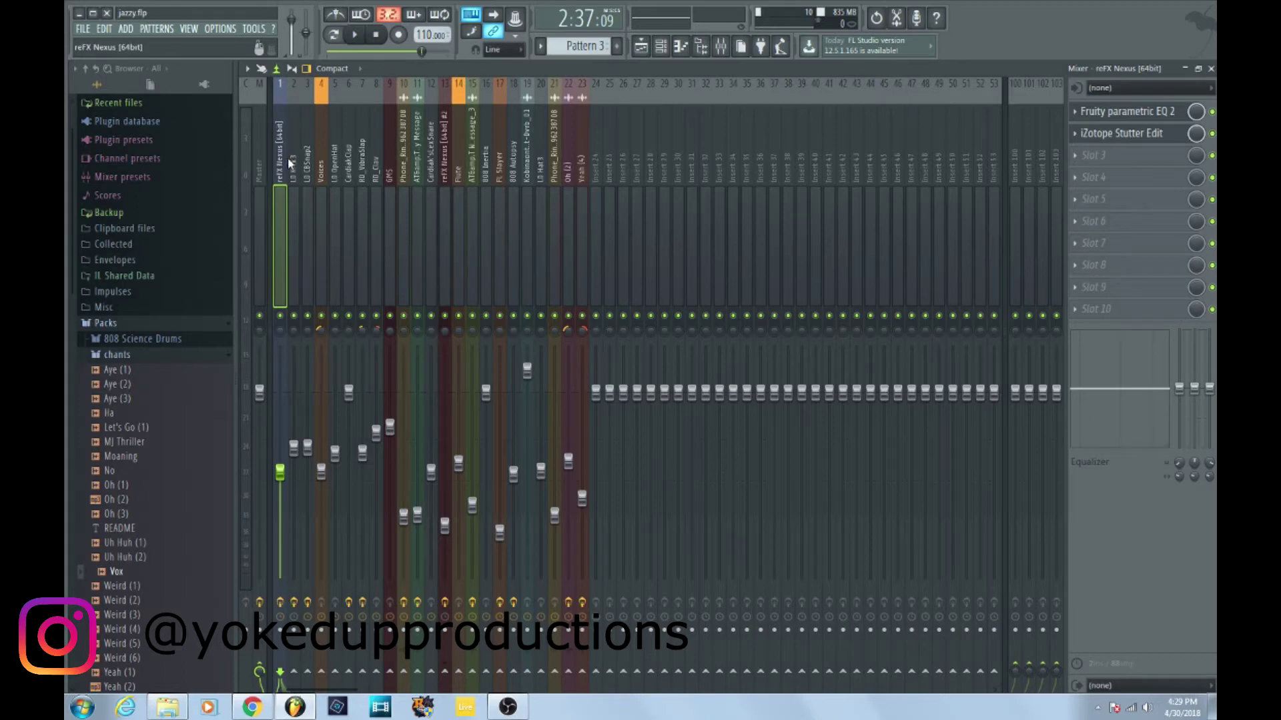
click(1122, 138)
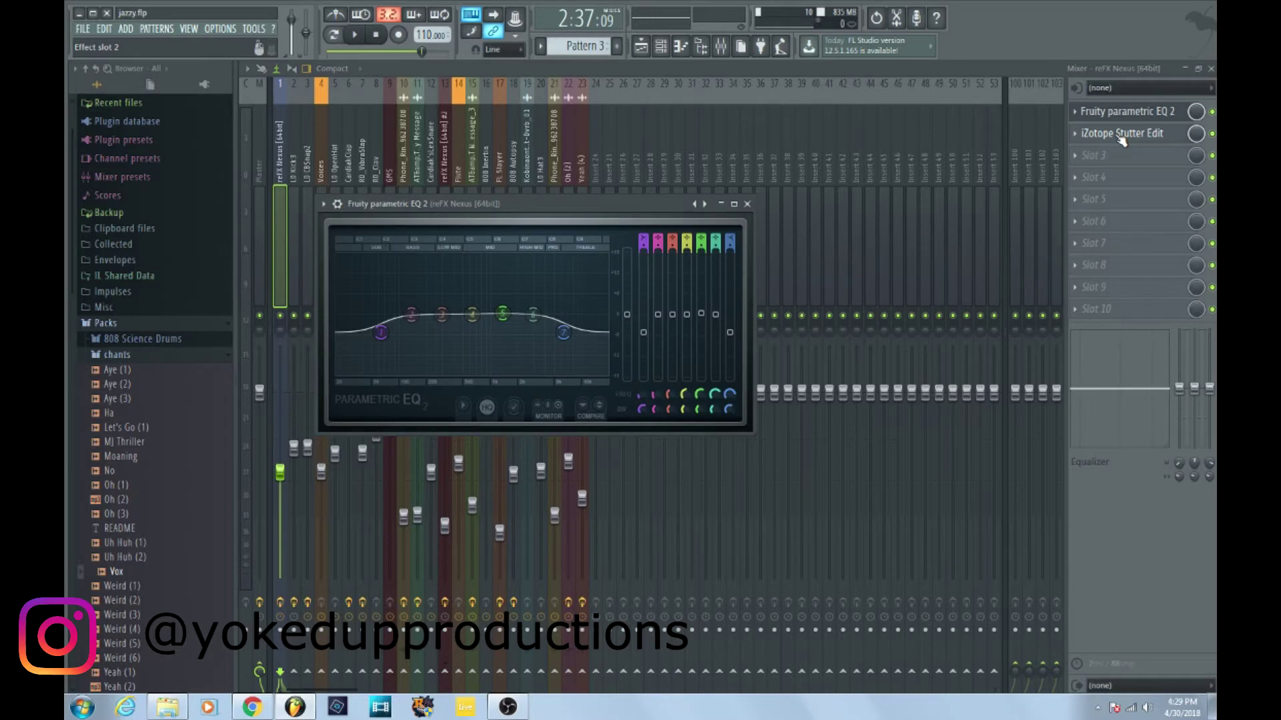
Open the iZotope Stutter Edit window on the Nexus insert and nudge it higher.
click(1122, 139)
click(1121, 138)
click(1121, 138)
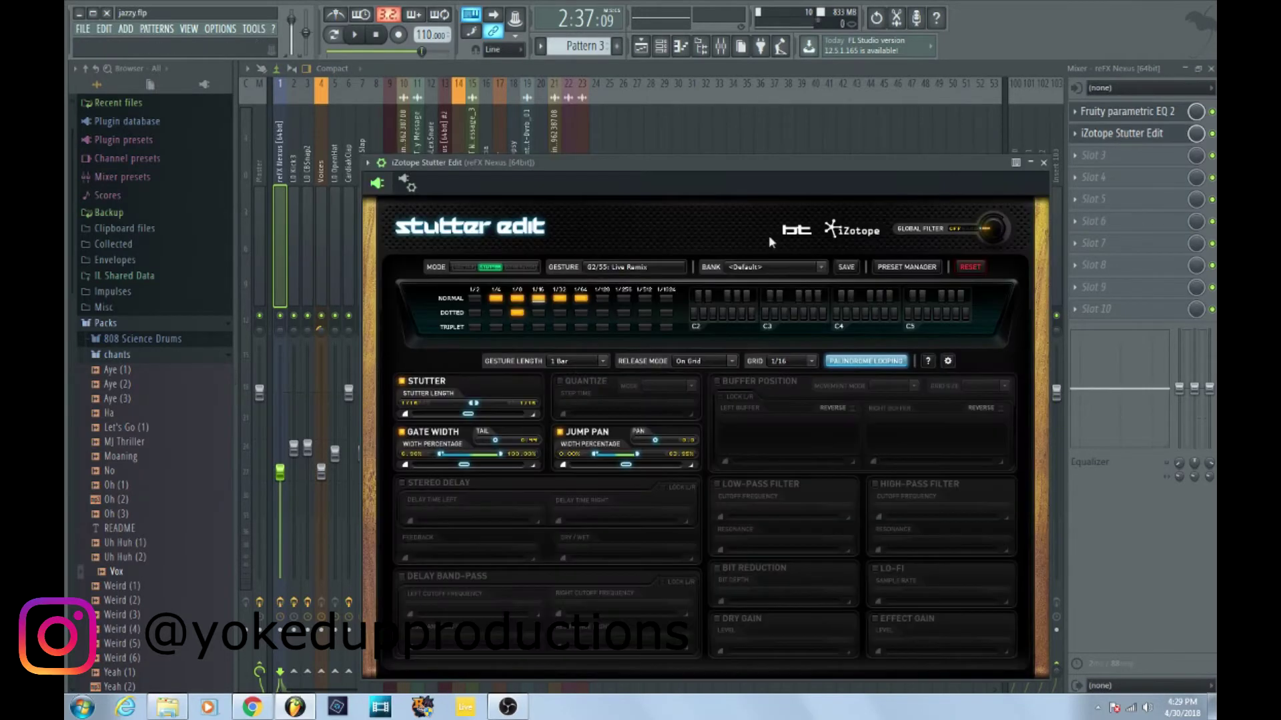
drag(807, 163, 801, 133)
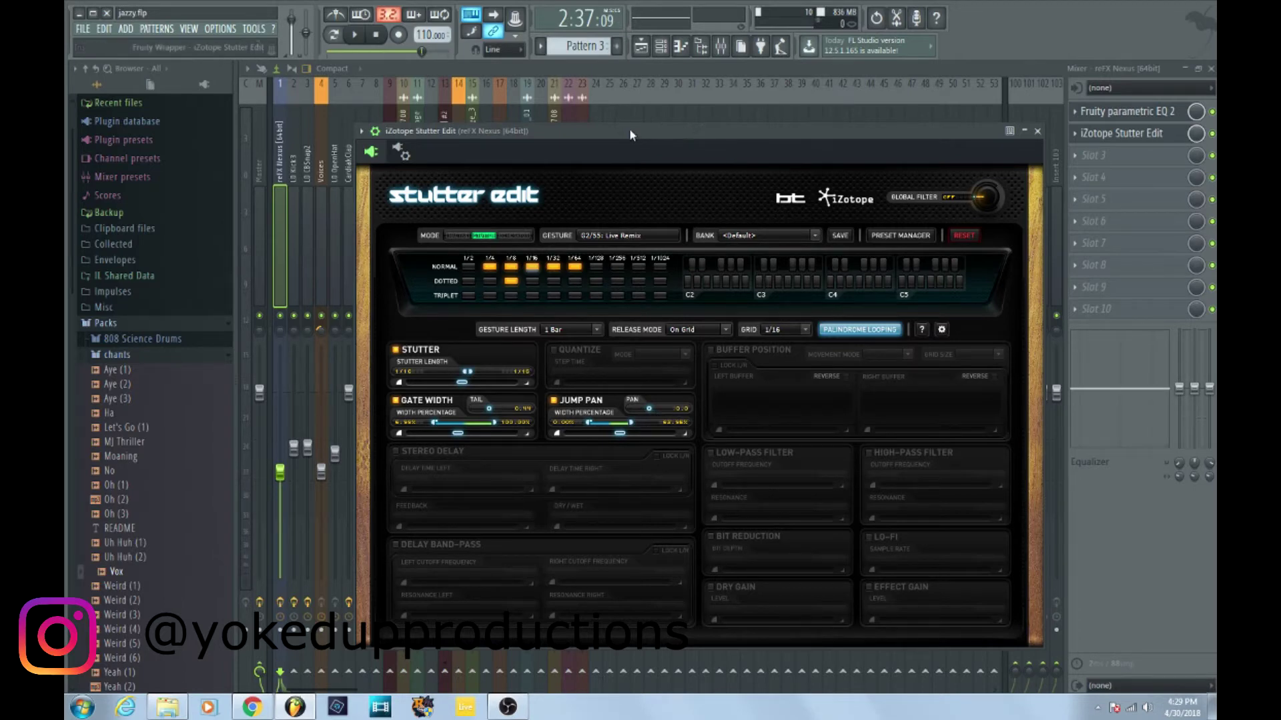
Reopen Stutter Edit, drag its Gate Width percentage, then return to the arrangement playlist.
key(F5)
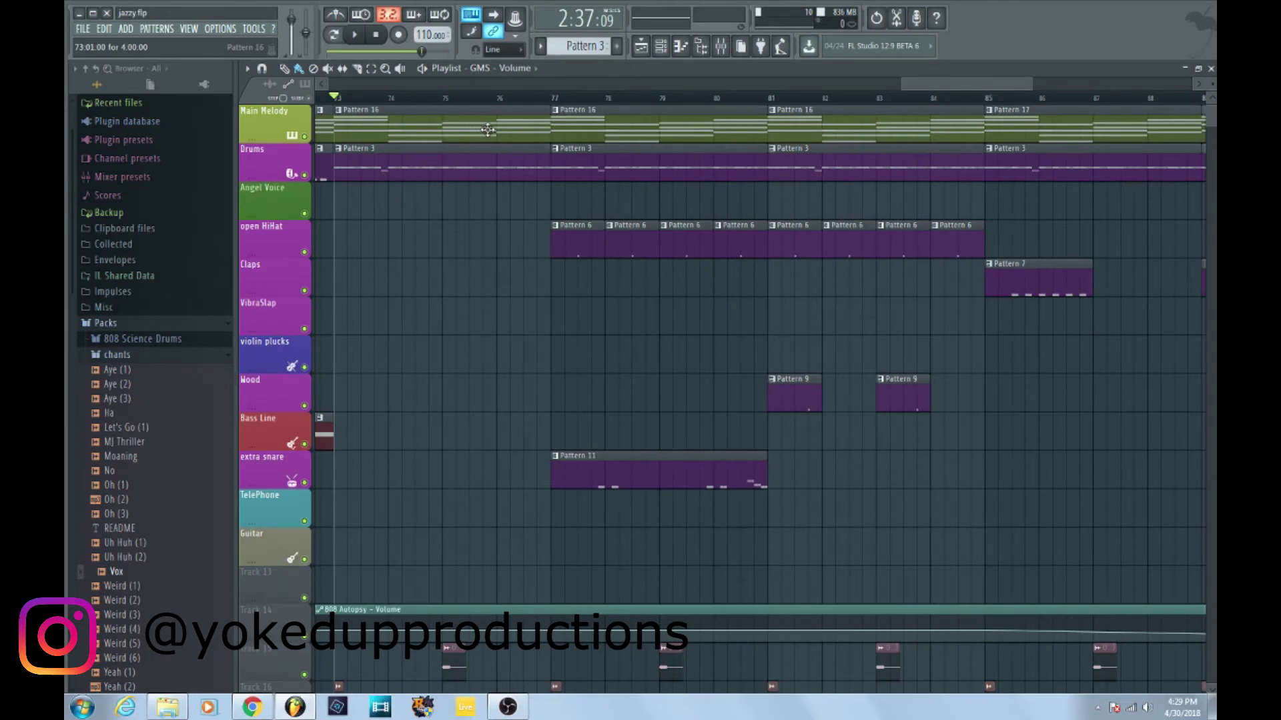
key(F9)
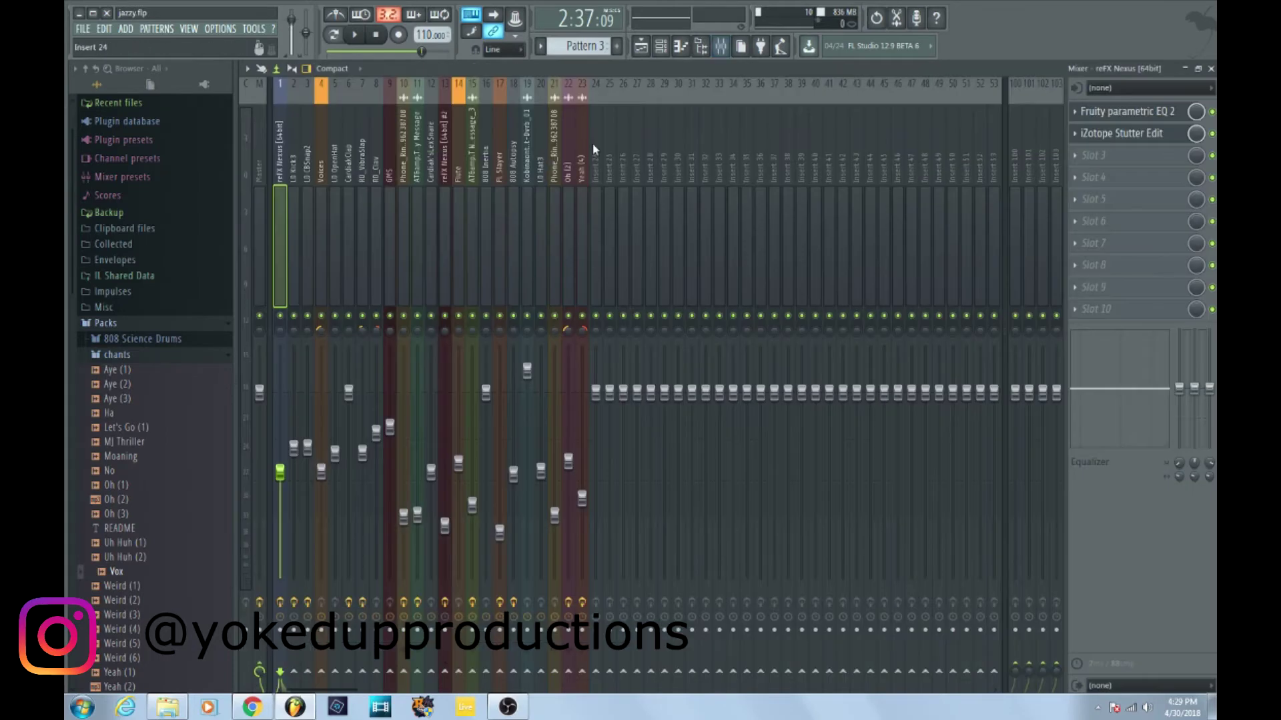
click(1121, 134)
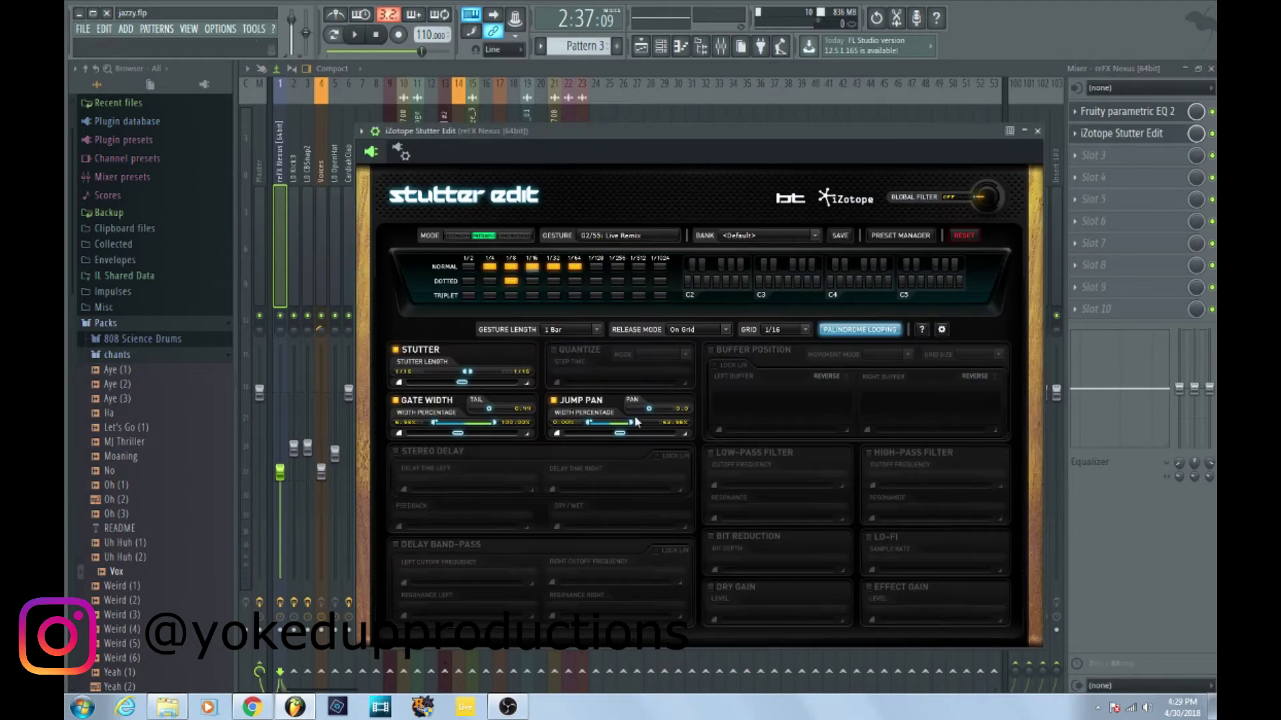
click(468, 432)
key(F5)
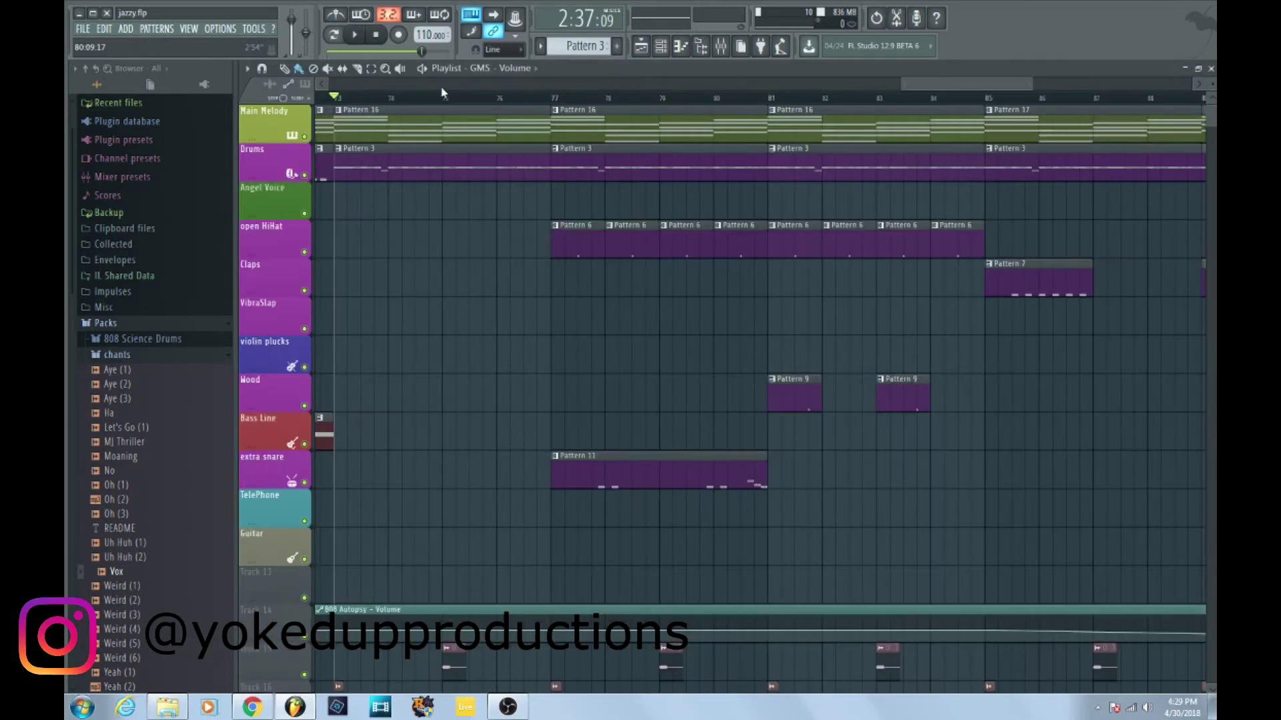
key(space)
click(401, 69)
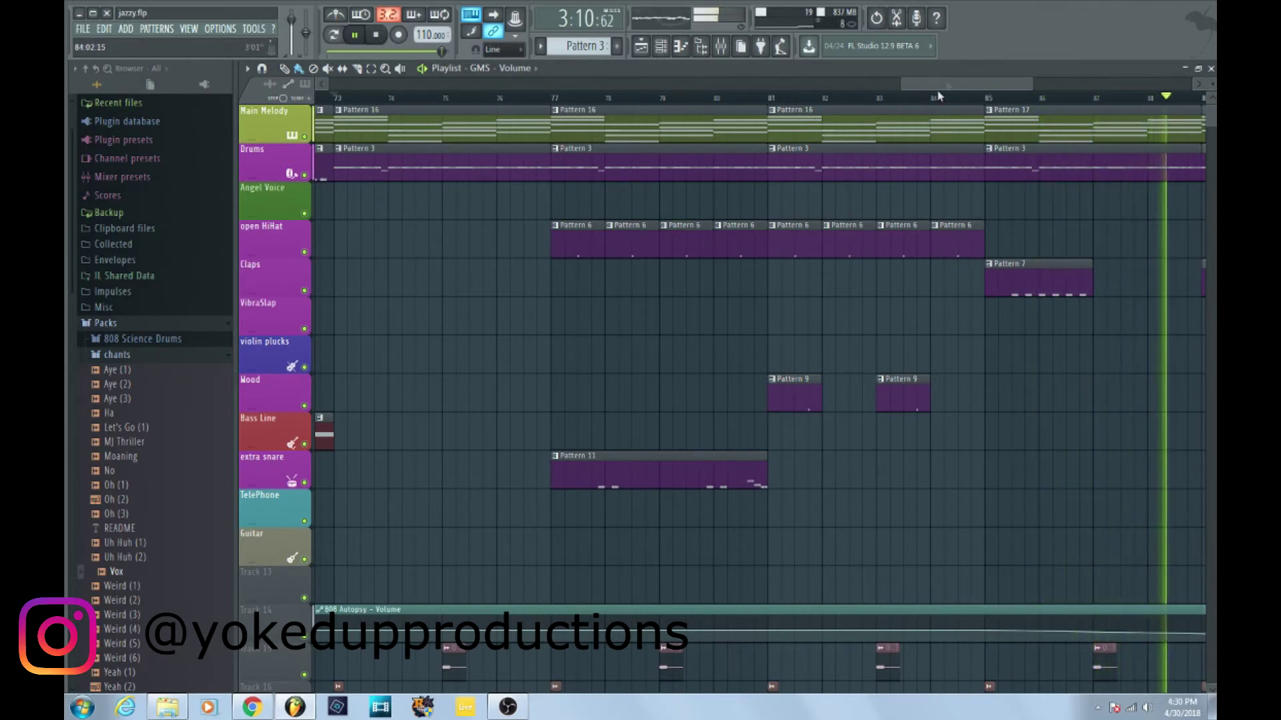
key(space)
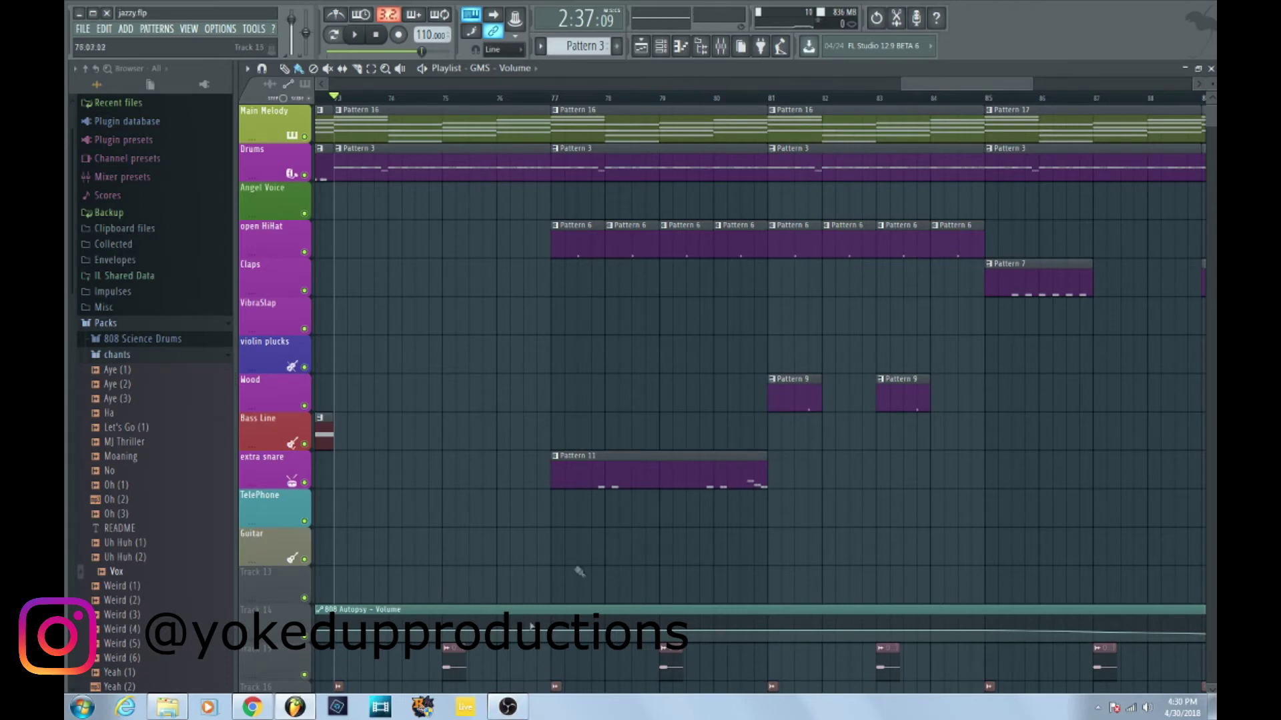
key(F9)
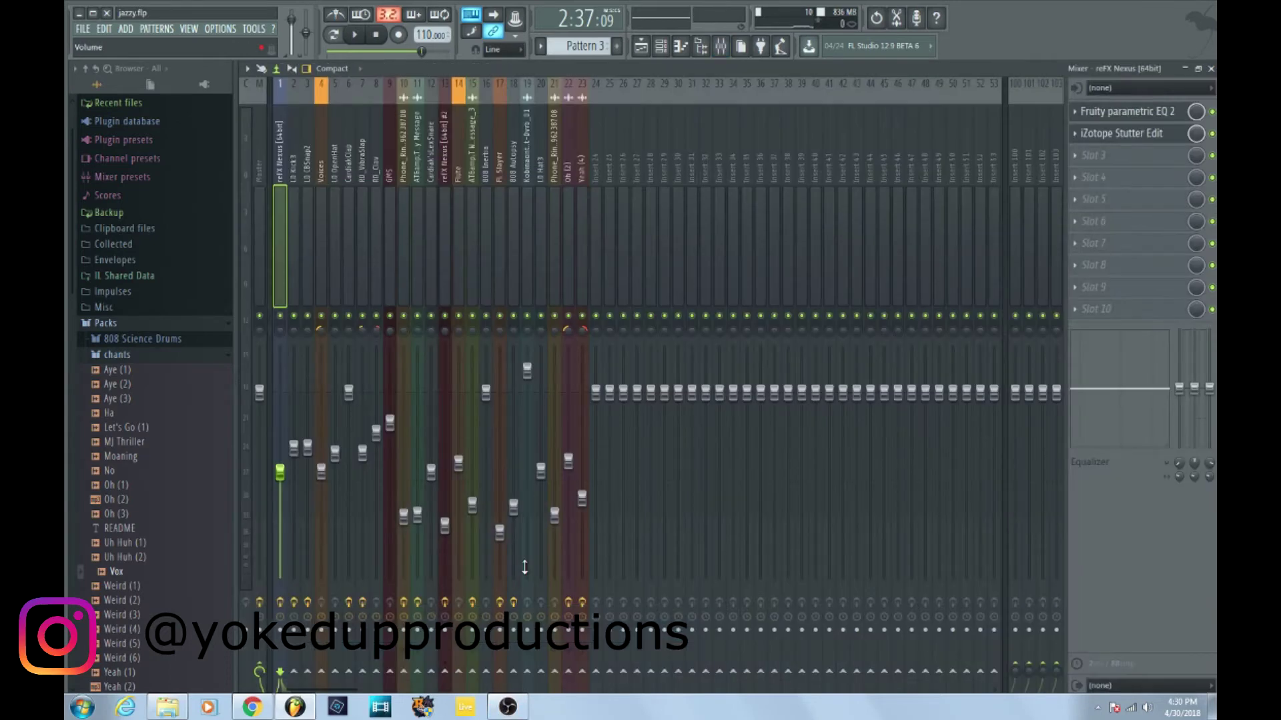
Load the Basic Stutters 2 bank from the Cuts and Jumps folder into Stutter Edit.
click(1135, 134)
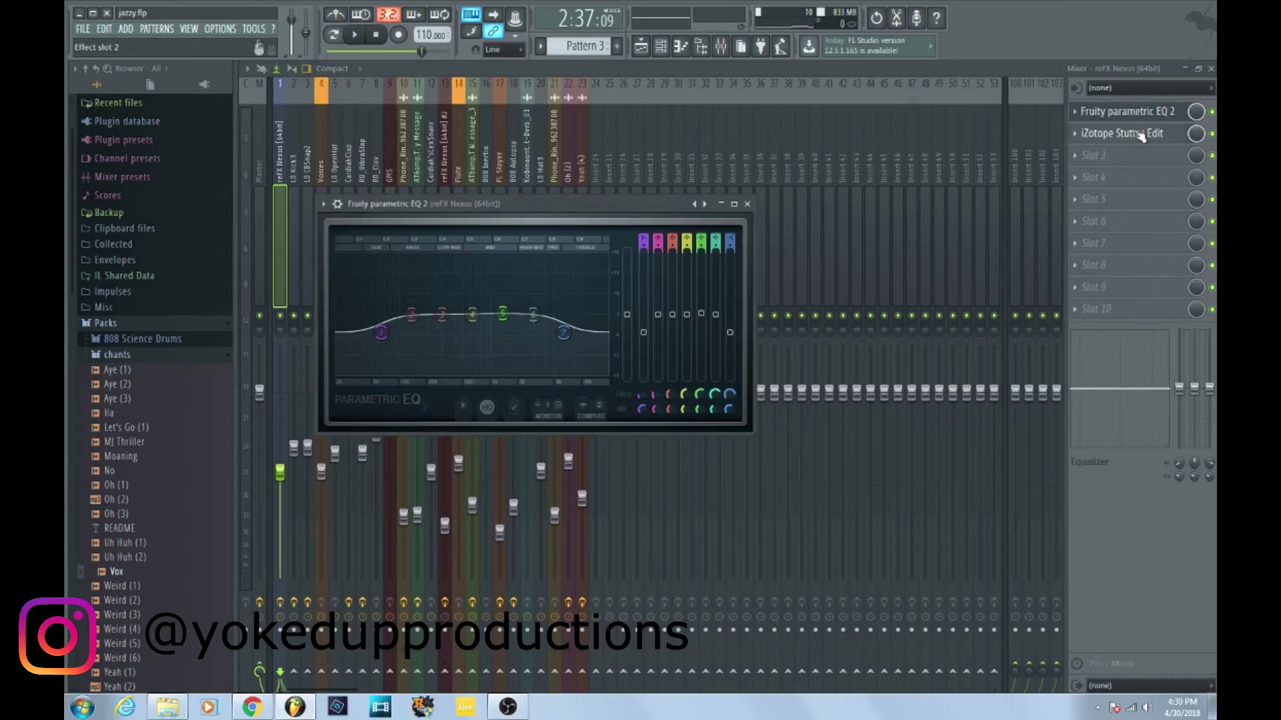
click(1140, 136)
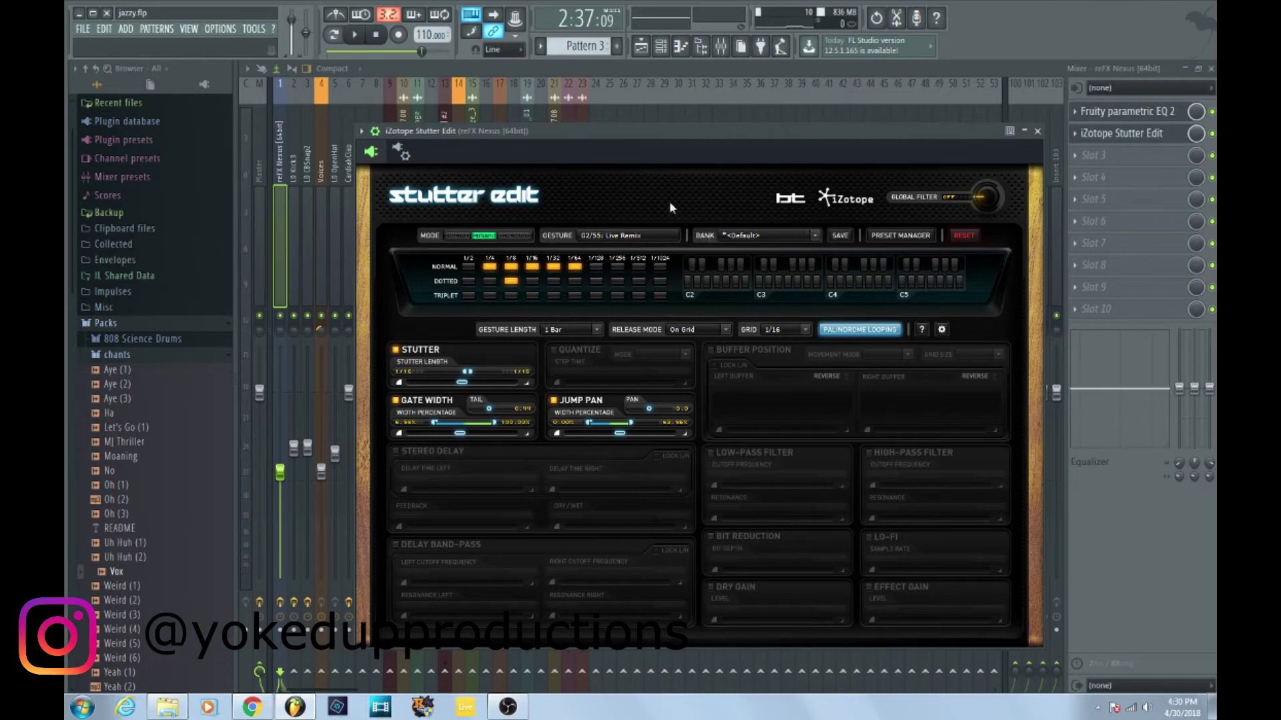
click(765, 237)
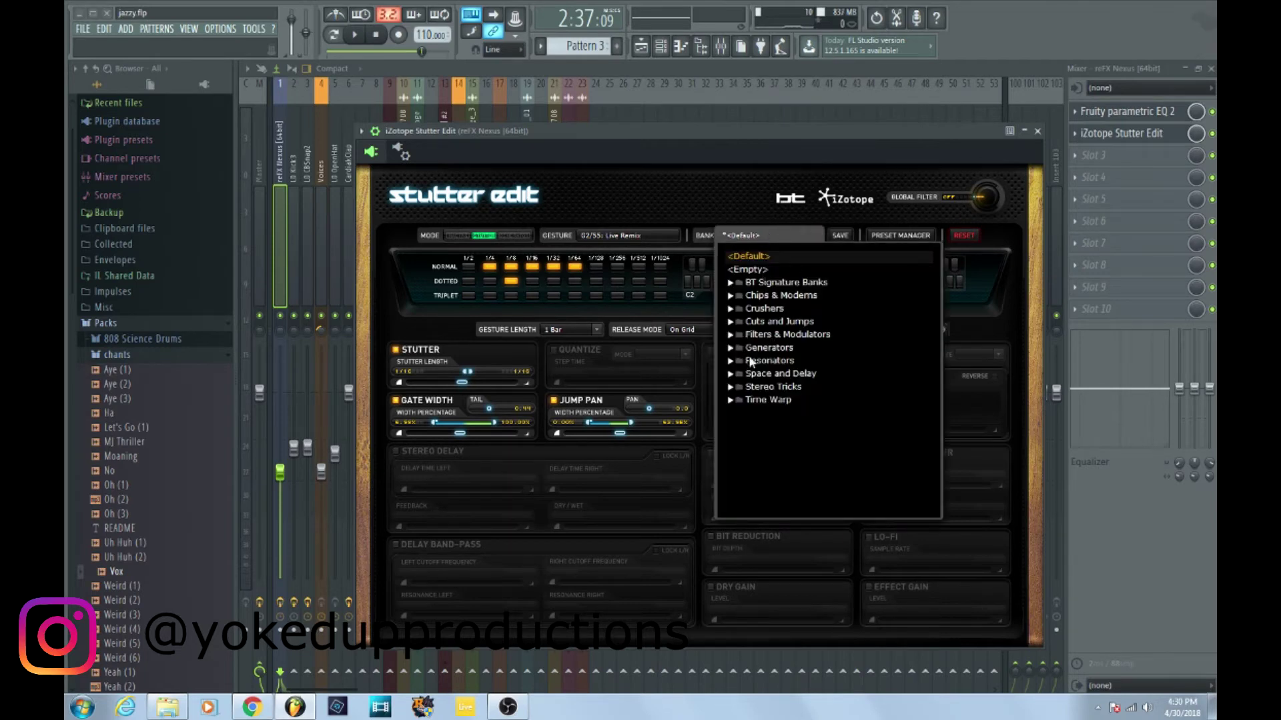
click(731, 322)
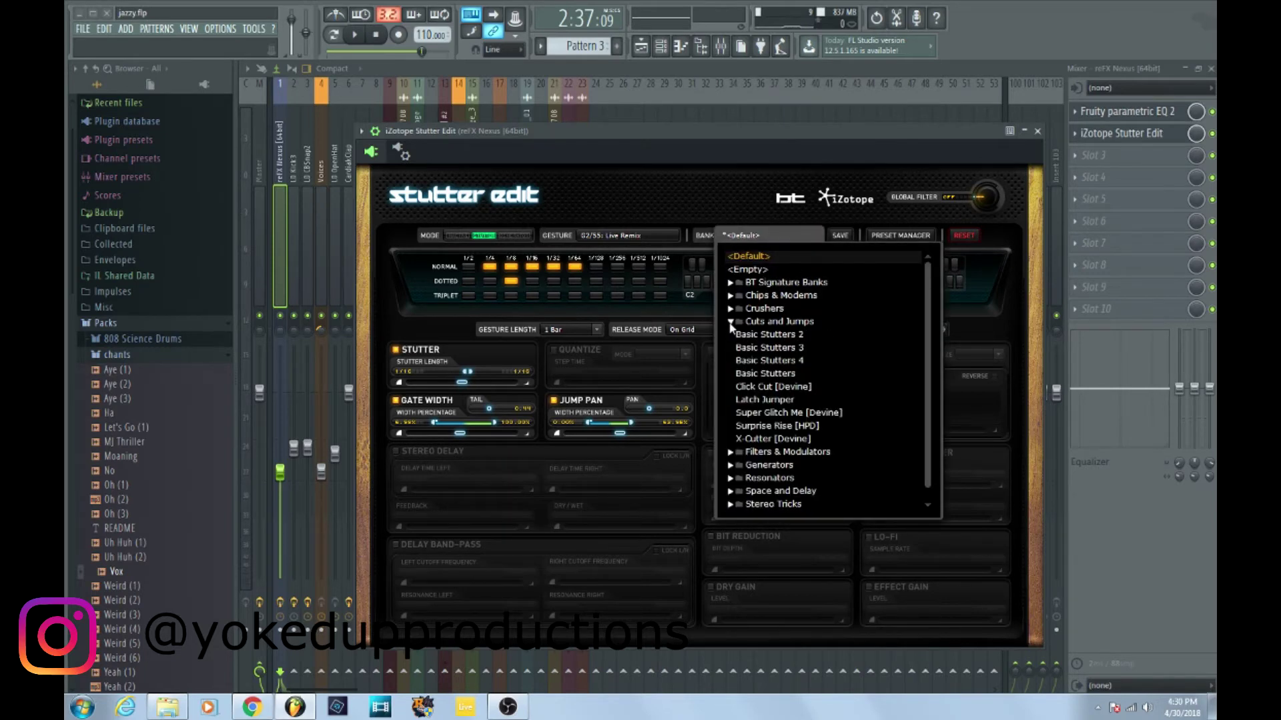
click(774, 335)
click(778, 242)
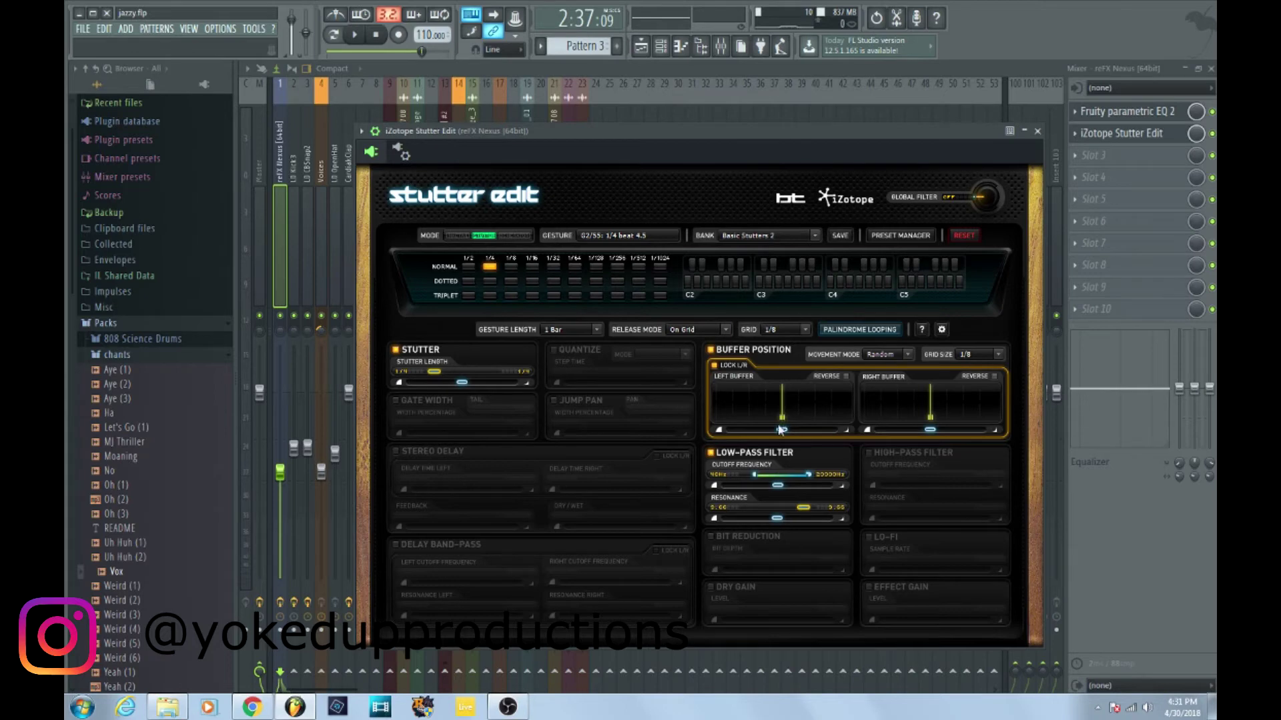
Shift Stutter Edit's buffer positions, unlink left and right buffers, move the right buffer further, and save.
drag(781, 431, 738, 424)
click(714, 365)
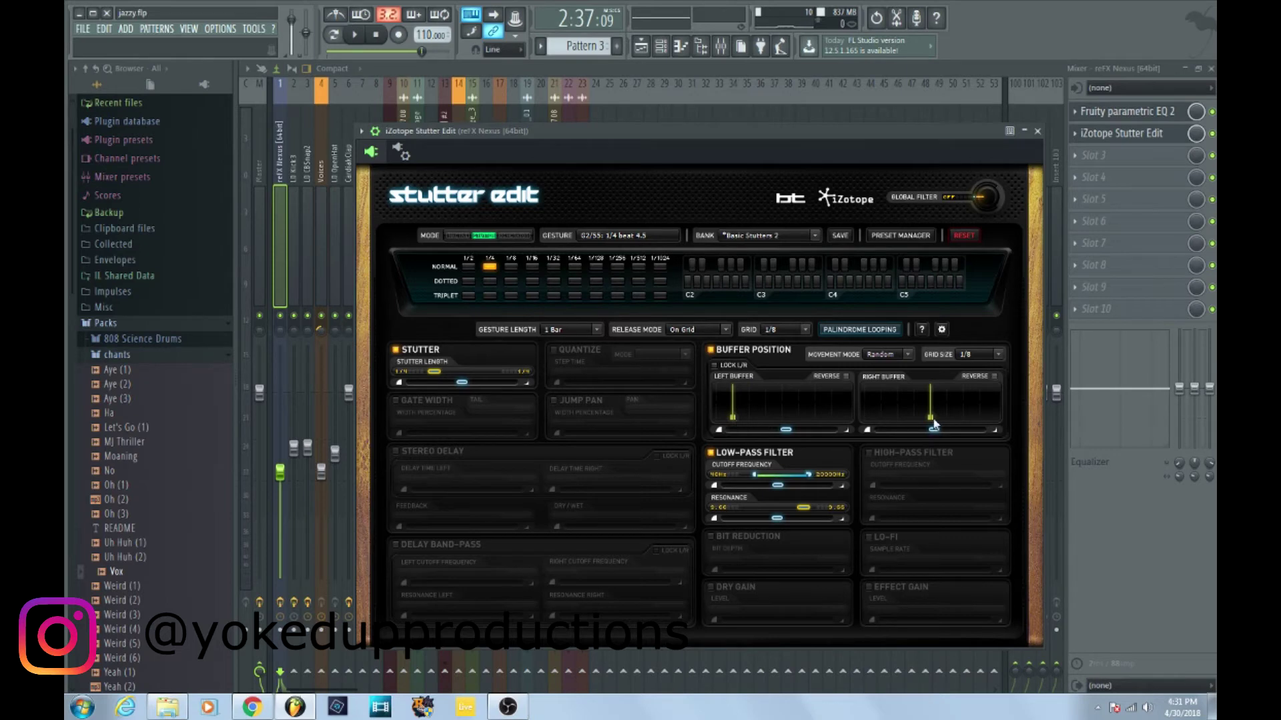
drag(935, 421, 972, 424)
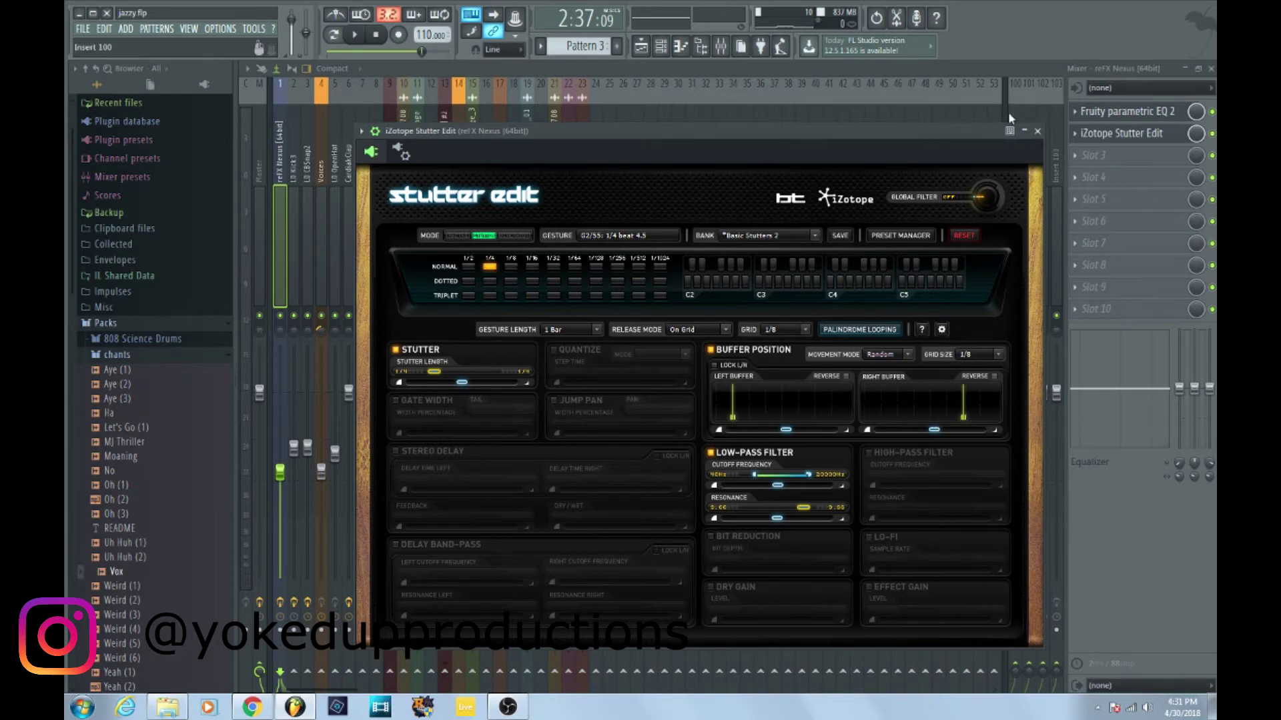
key(ctrl+s)
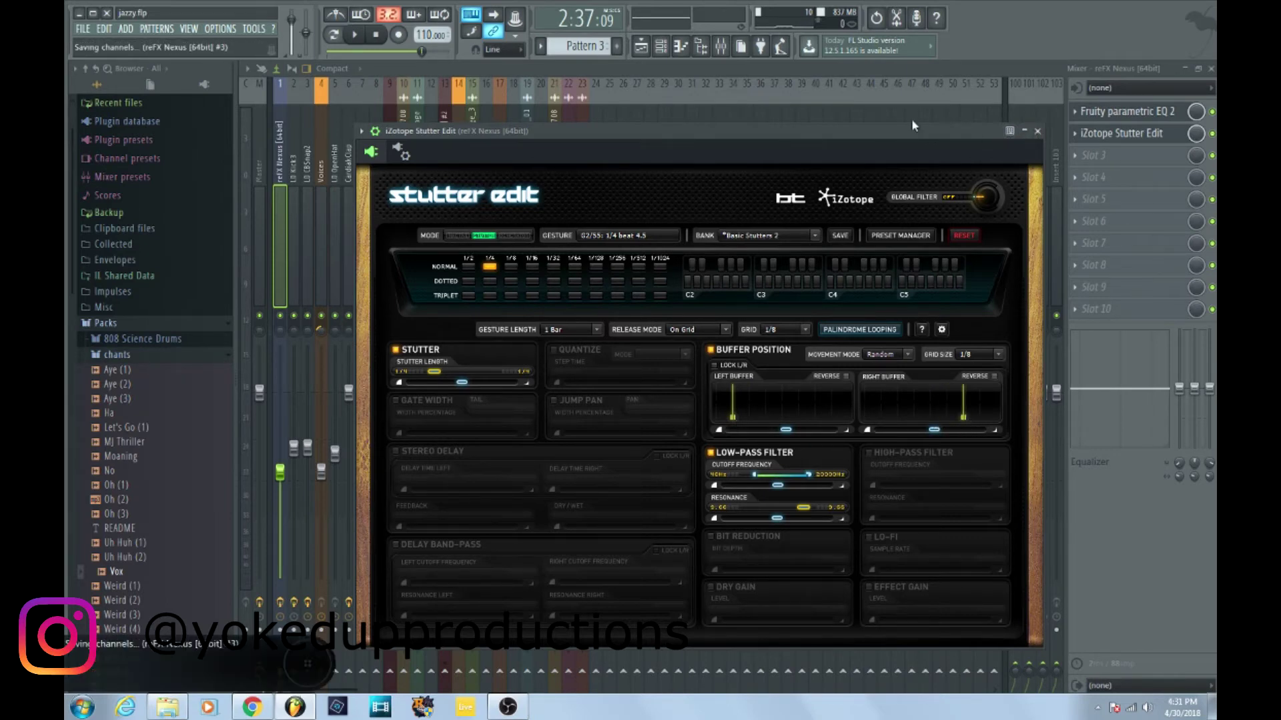
Peek at the bank list, toggle Jump Pan and Stereo Delay on and off, then show the Playlist.
click(798, 234)
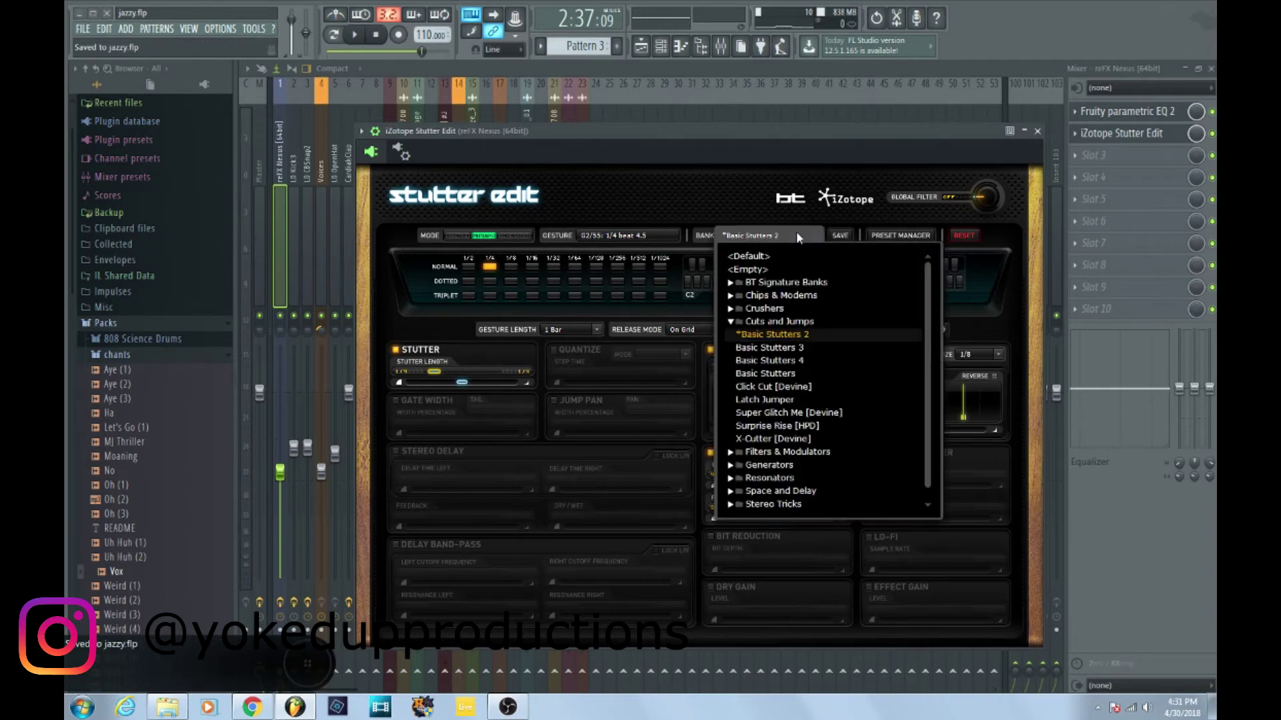
click(666, 127)
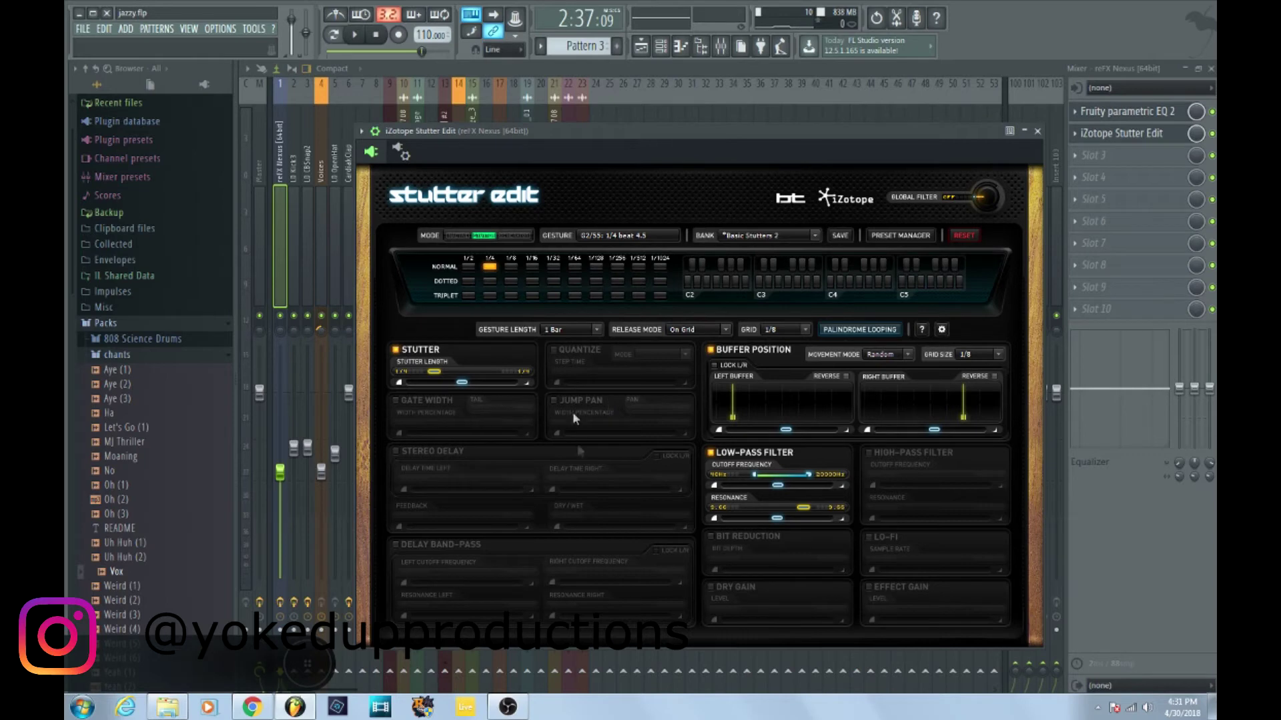
click(552, 401)
click(395, 451)
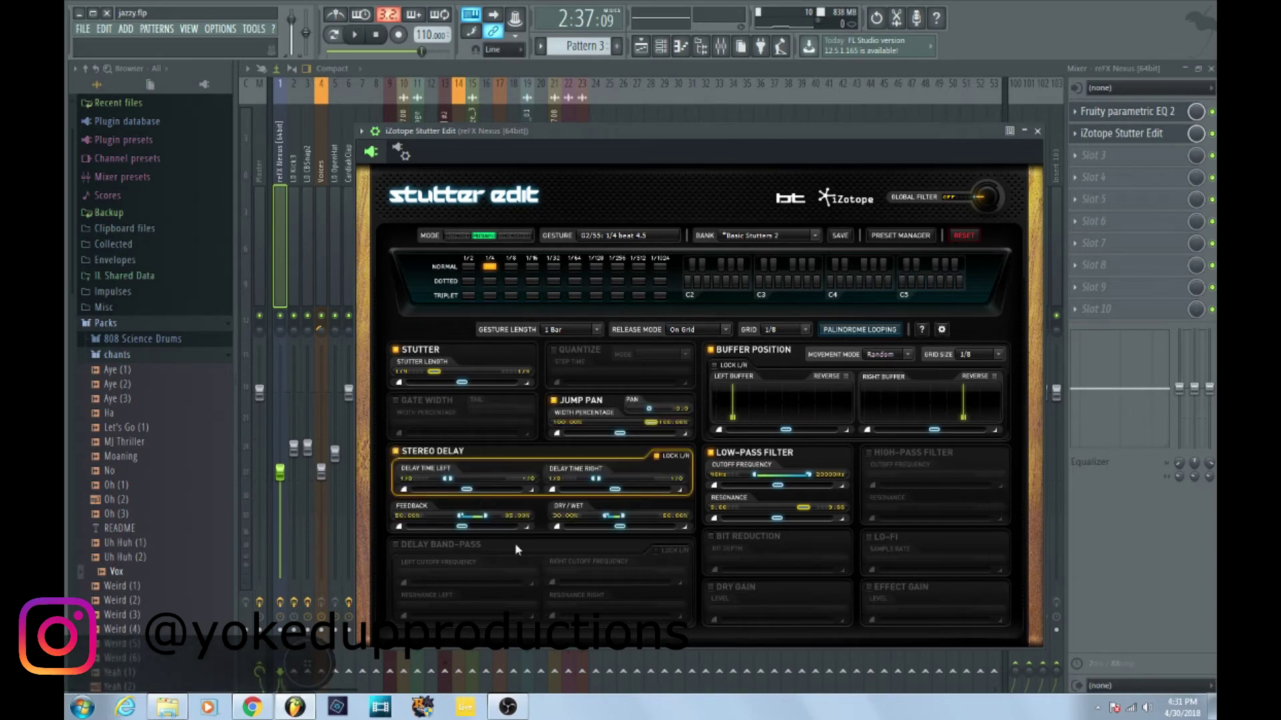
click(553, 401)
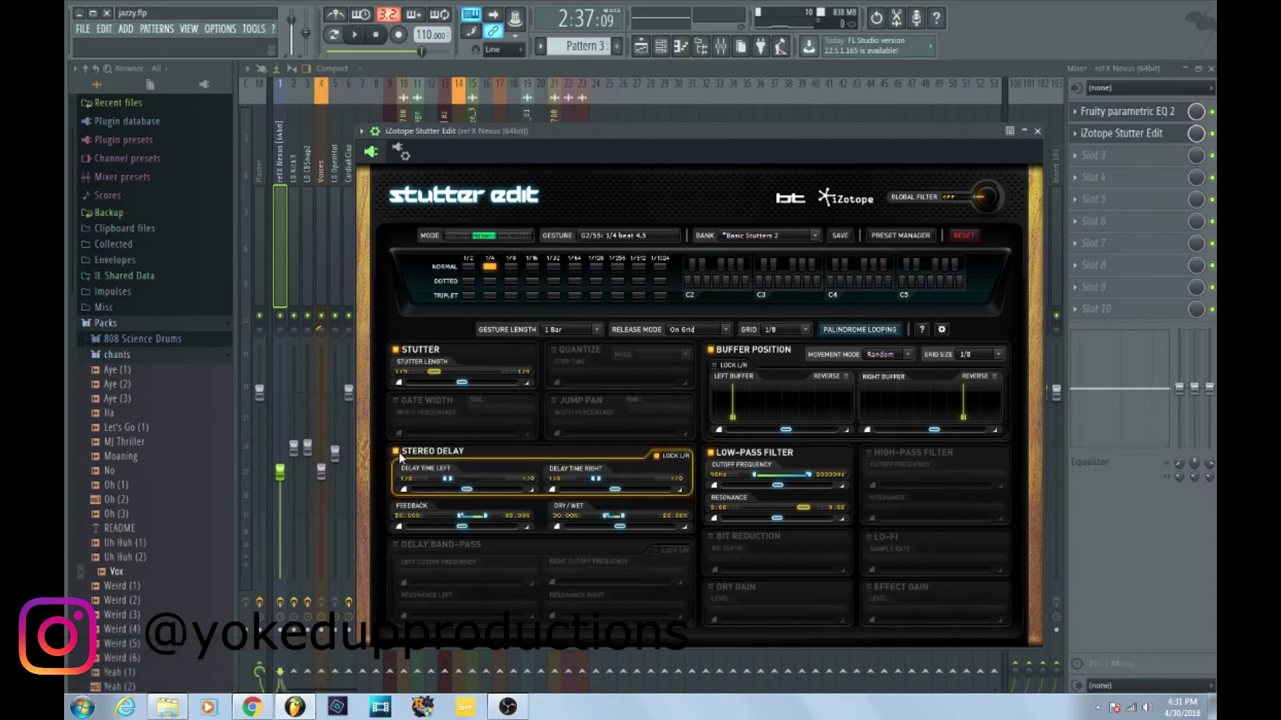
click(396, 452)
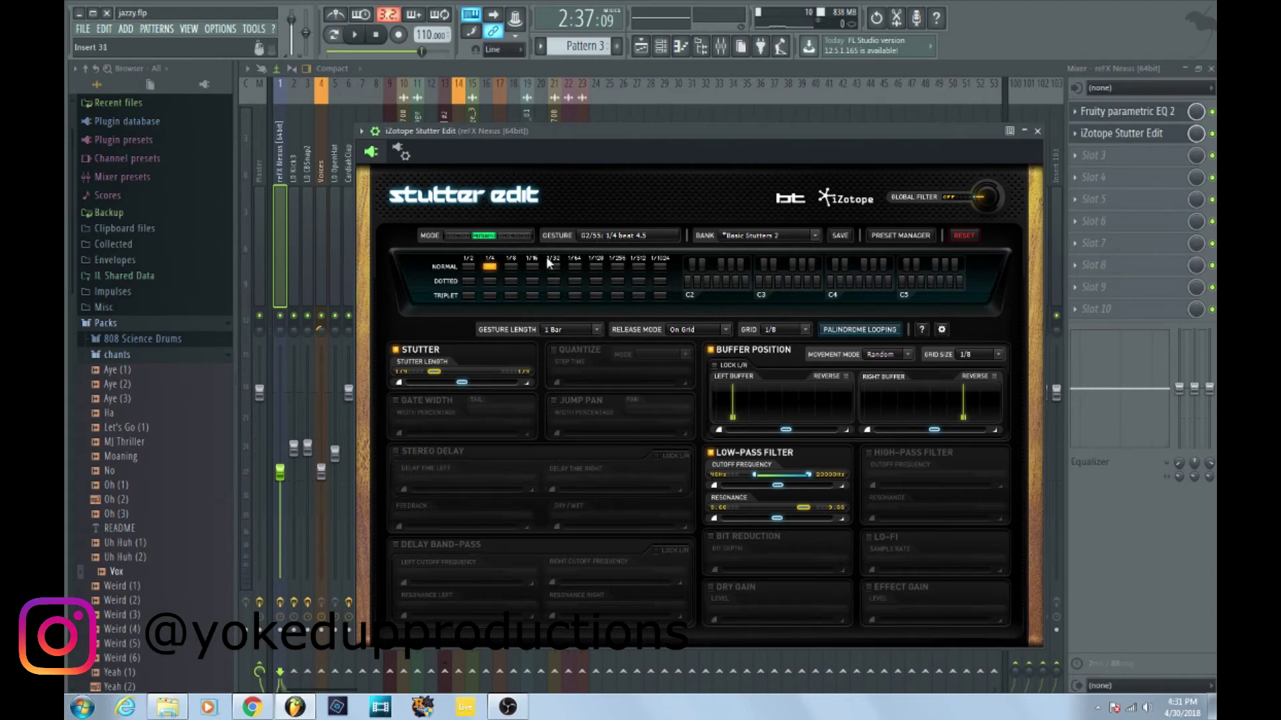
key(F5)
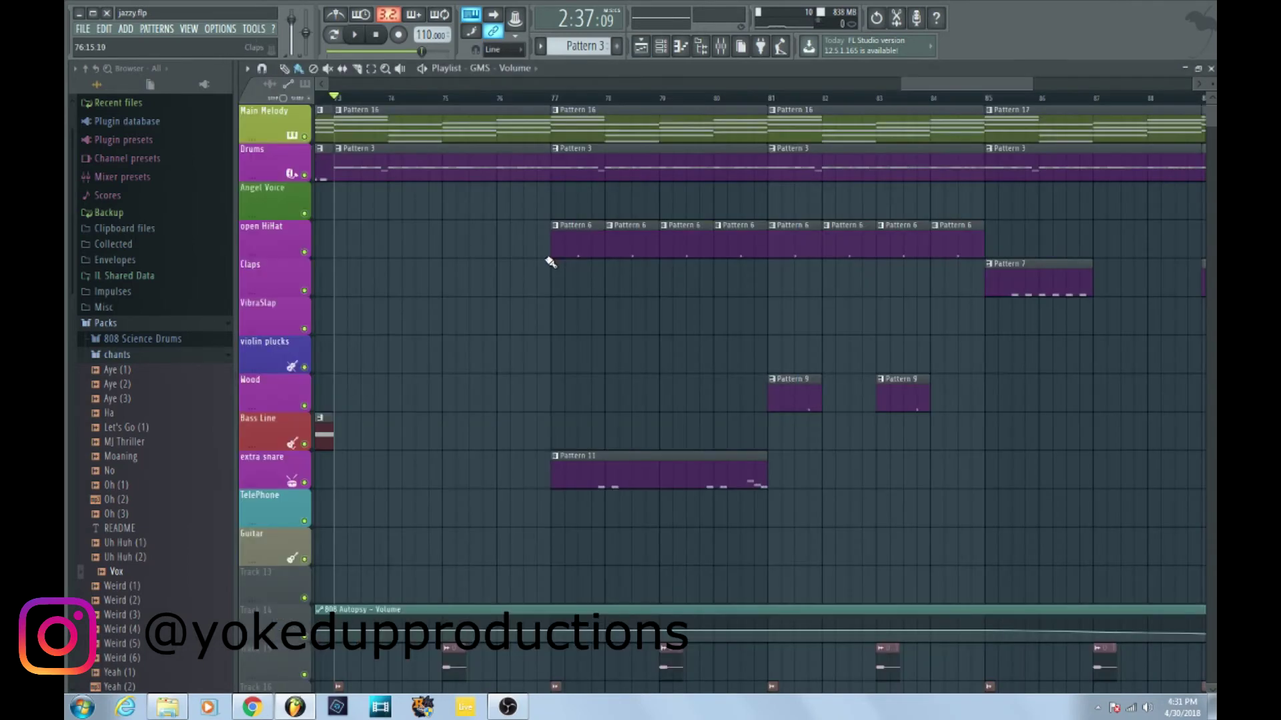
Check the Dashboard channel's options and plugin window in the Channel rack, then return to the Mixer.
key(F6)
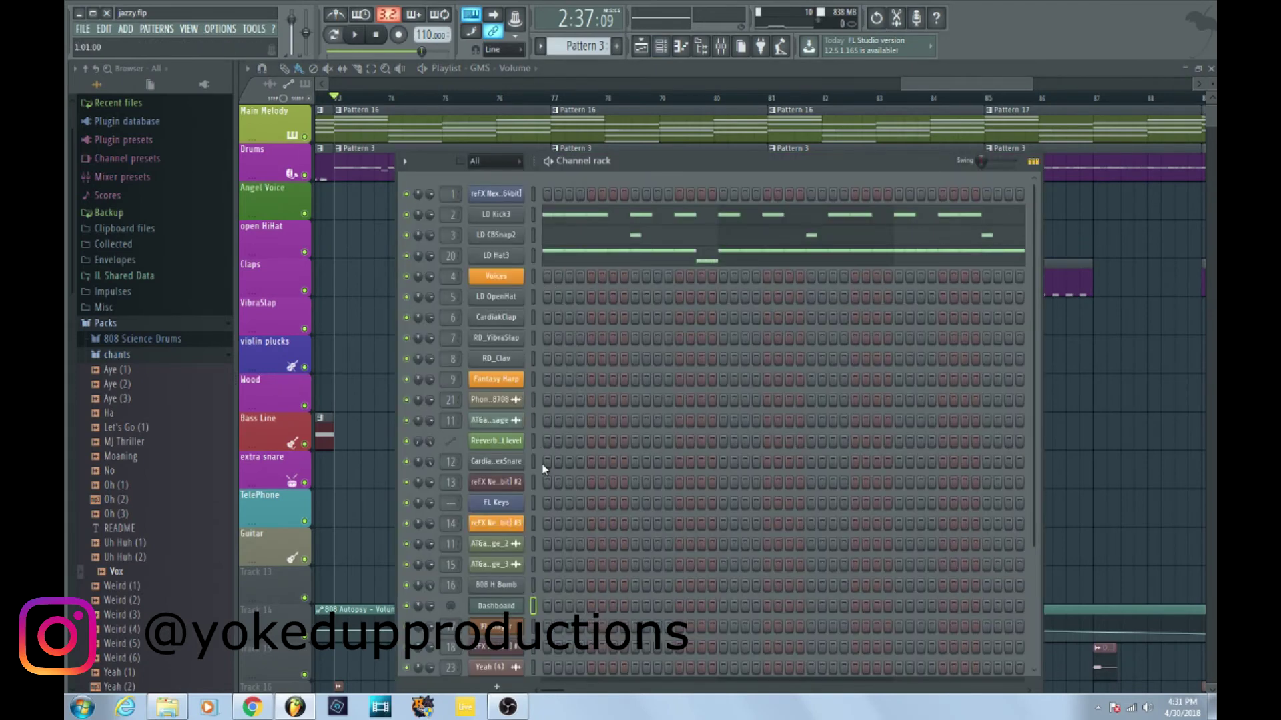
scroll(570, 560, down, 2)
scroll(572, 560, down, 1)
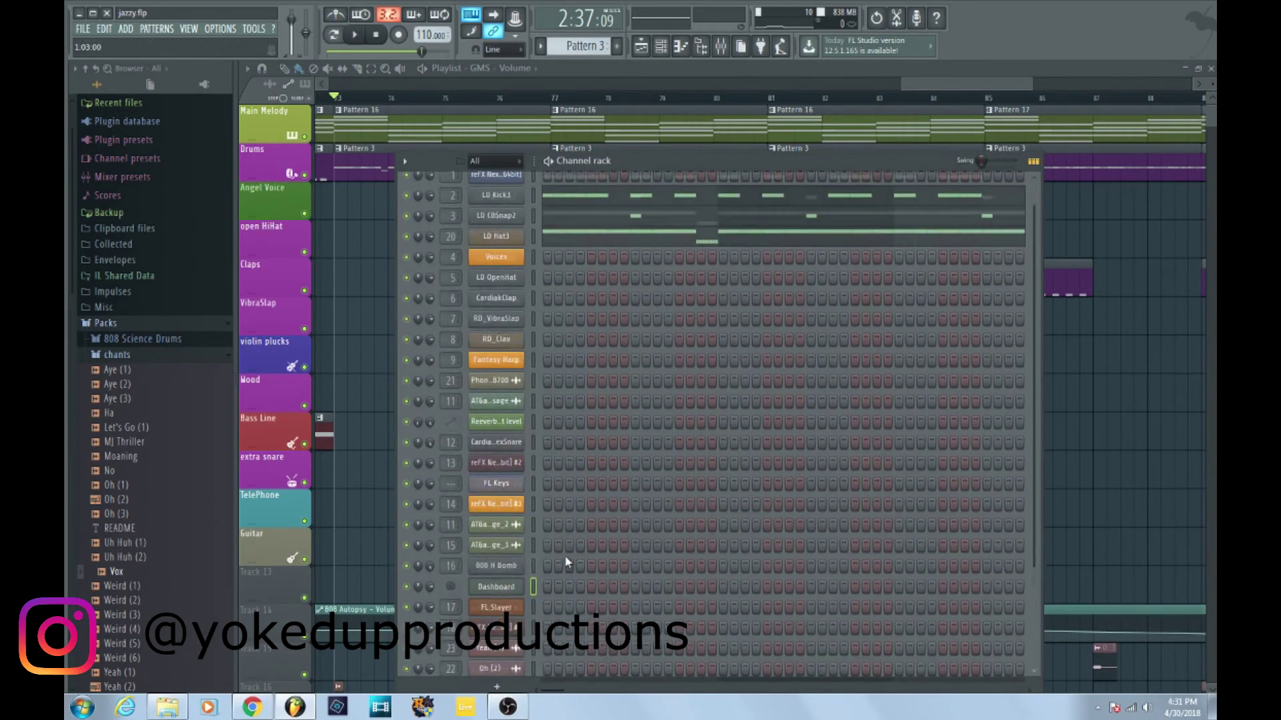
right_click(505, 567)
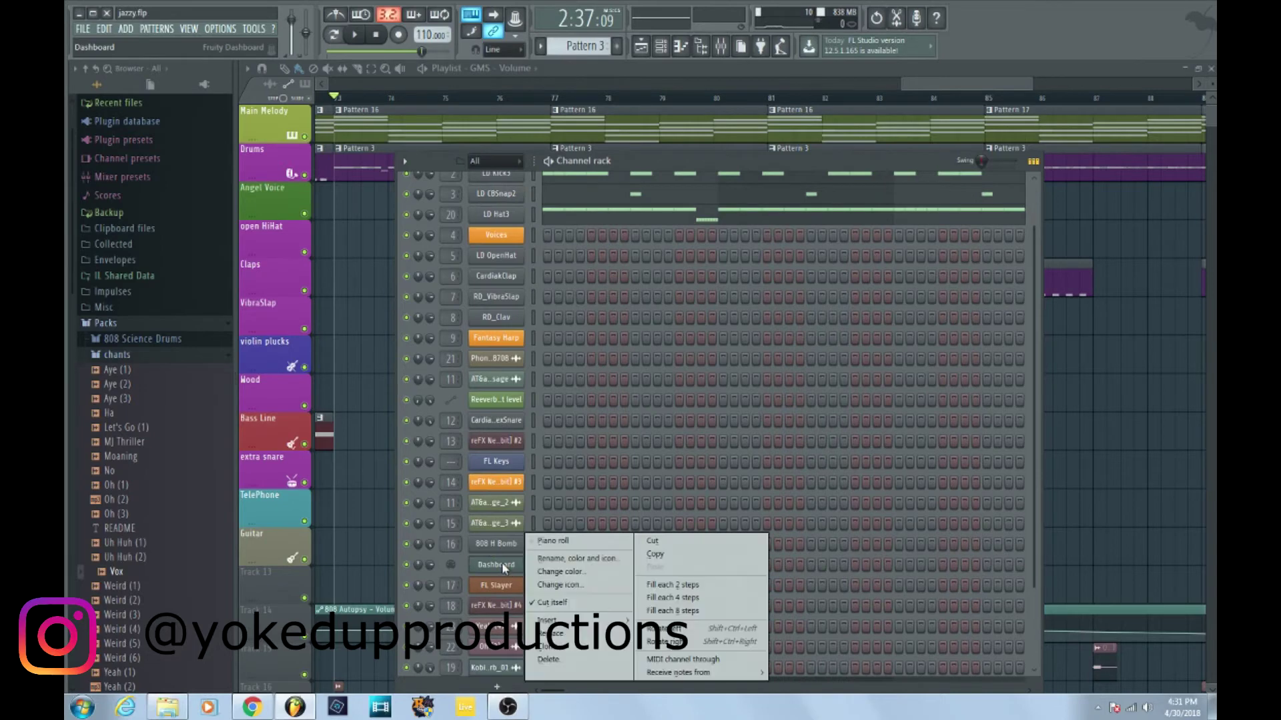
mouse_move(557, 633)
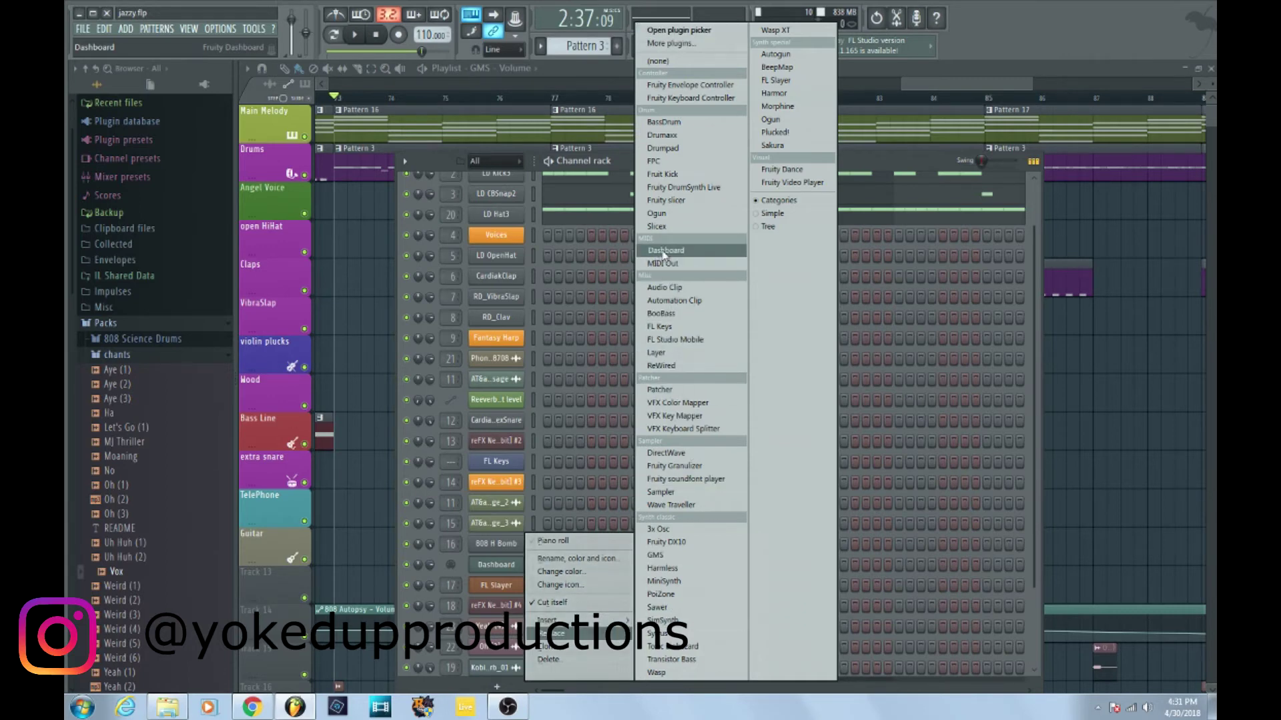
click(492, 563)
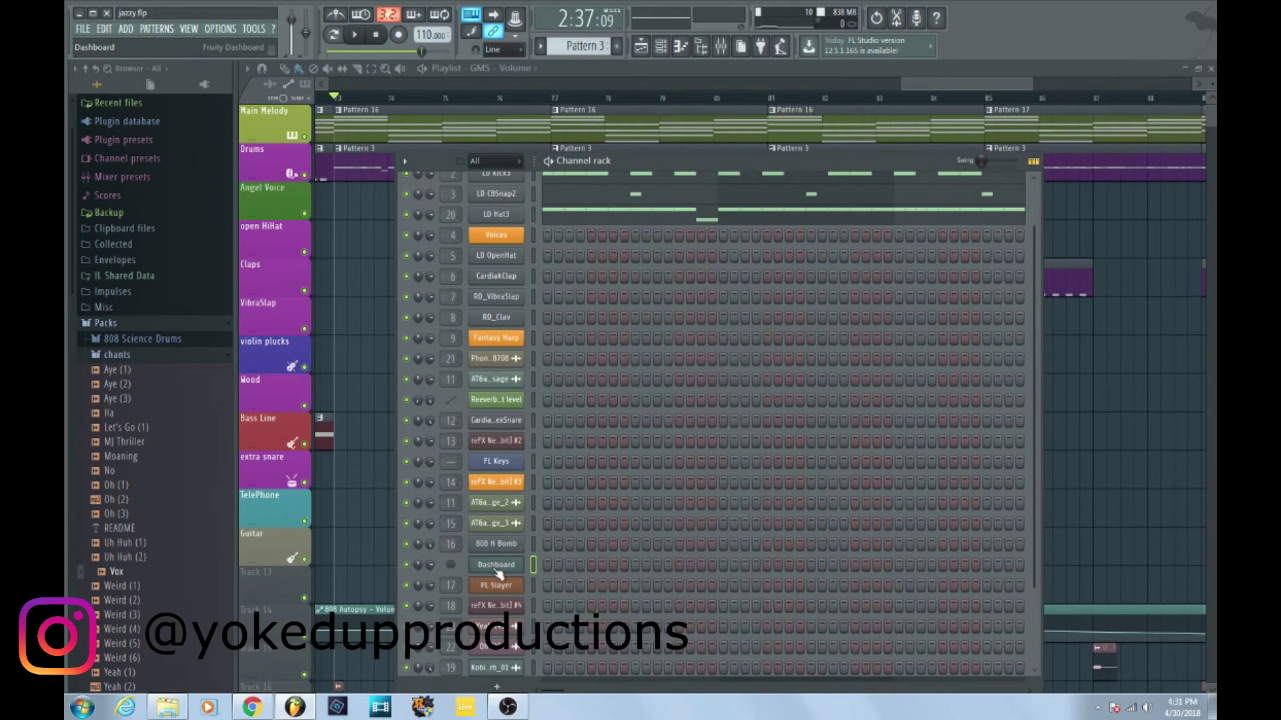
click(497, 569)
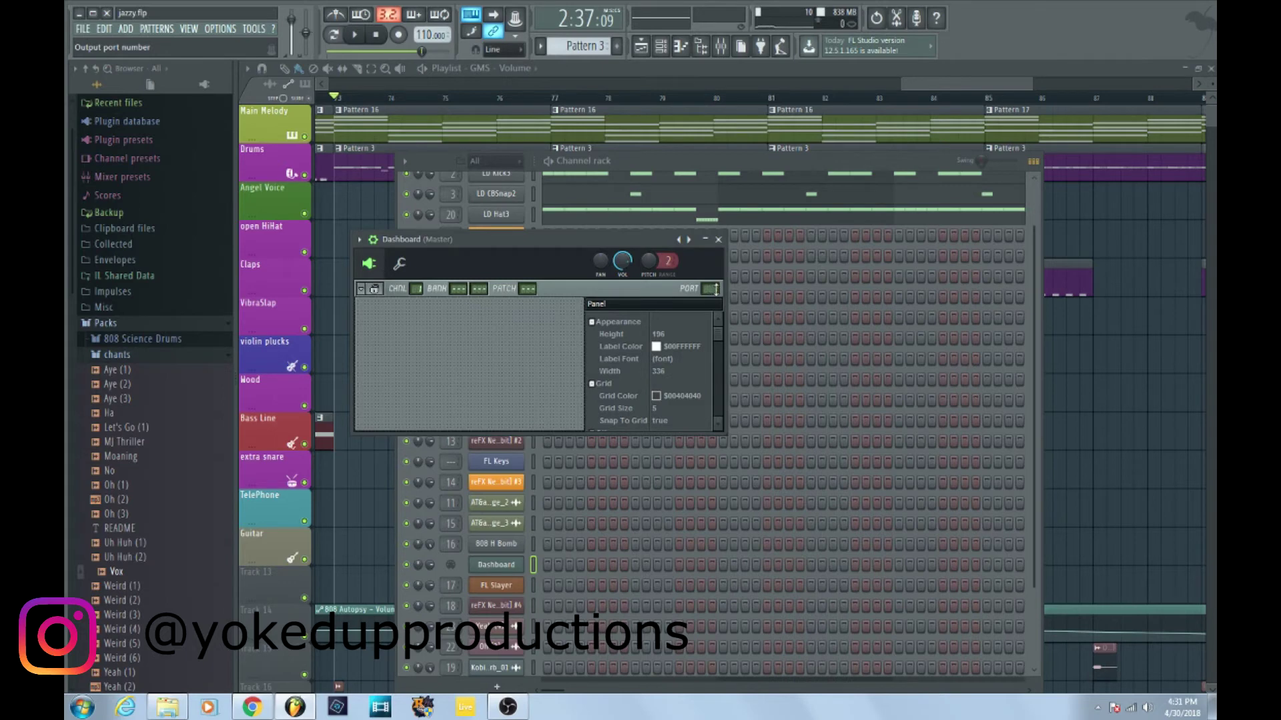
click(706, 240)
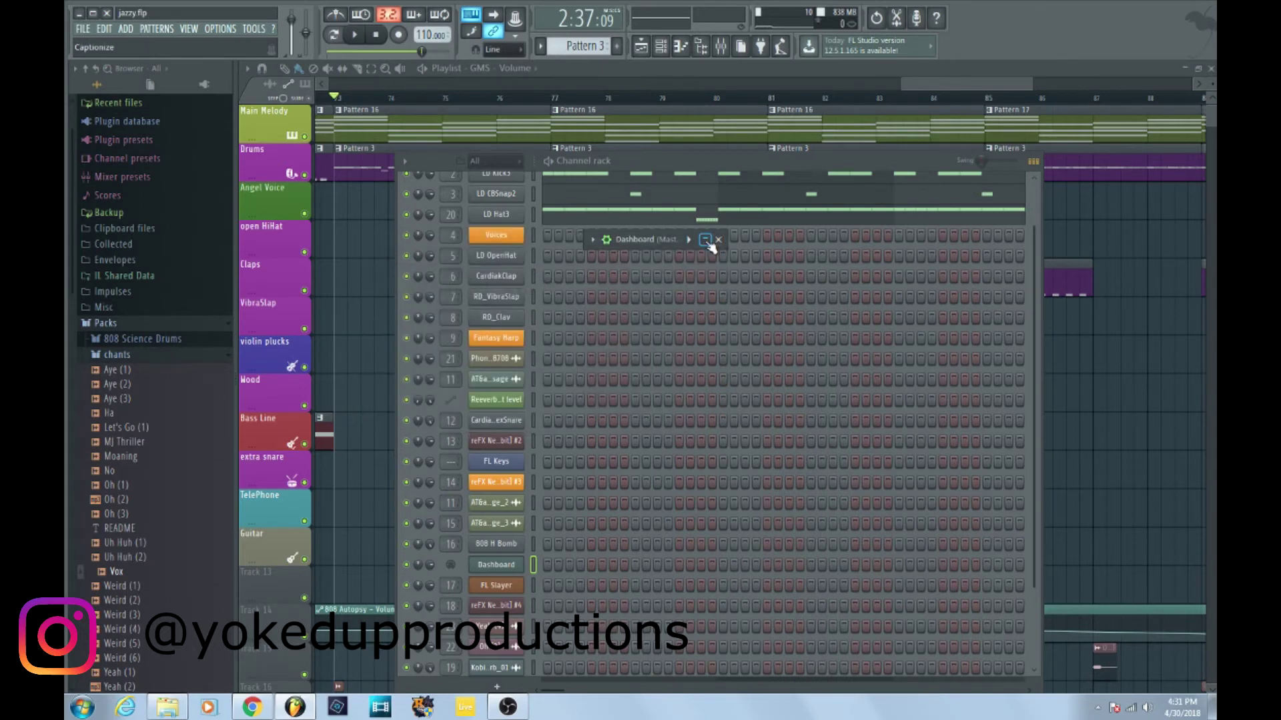
key(F9)
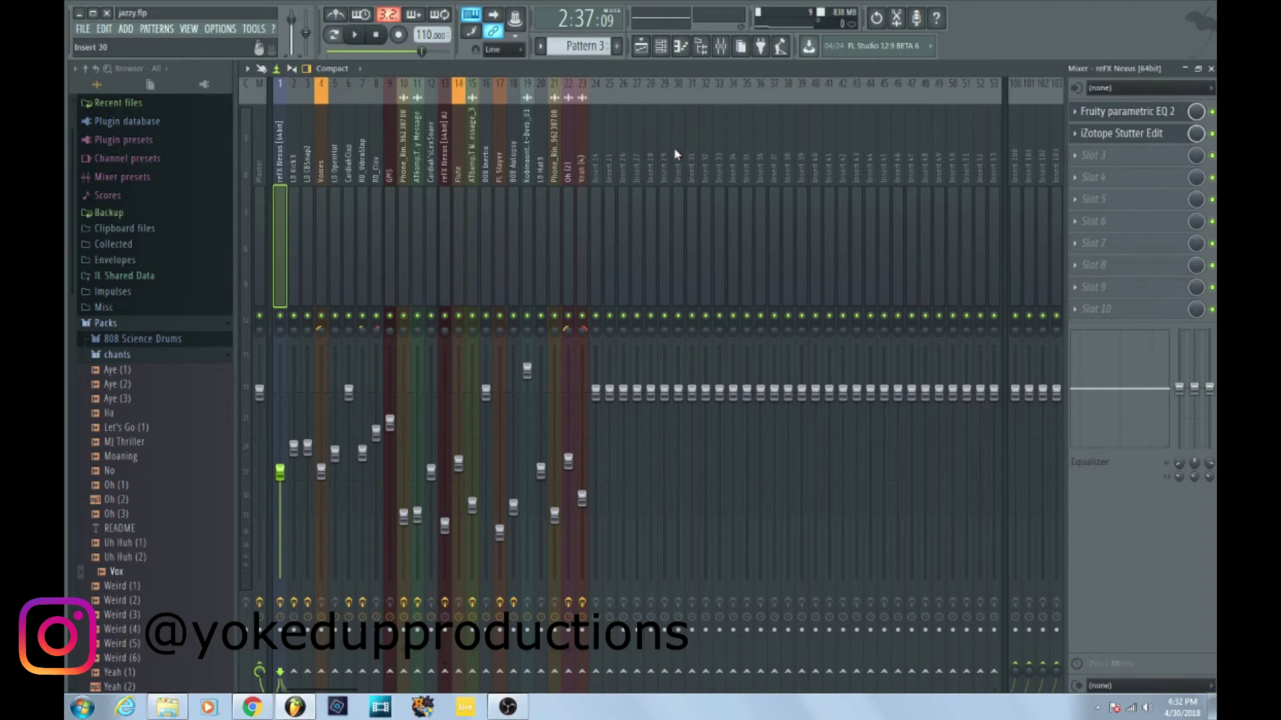
click(1101, 111)
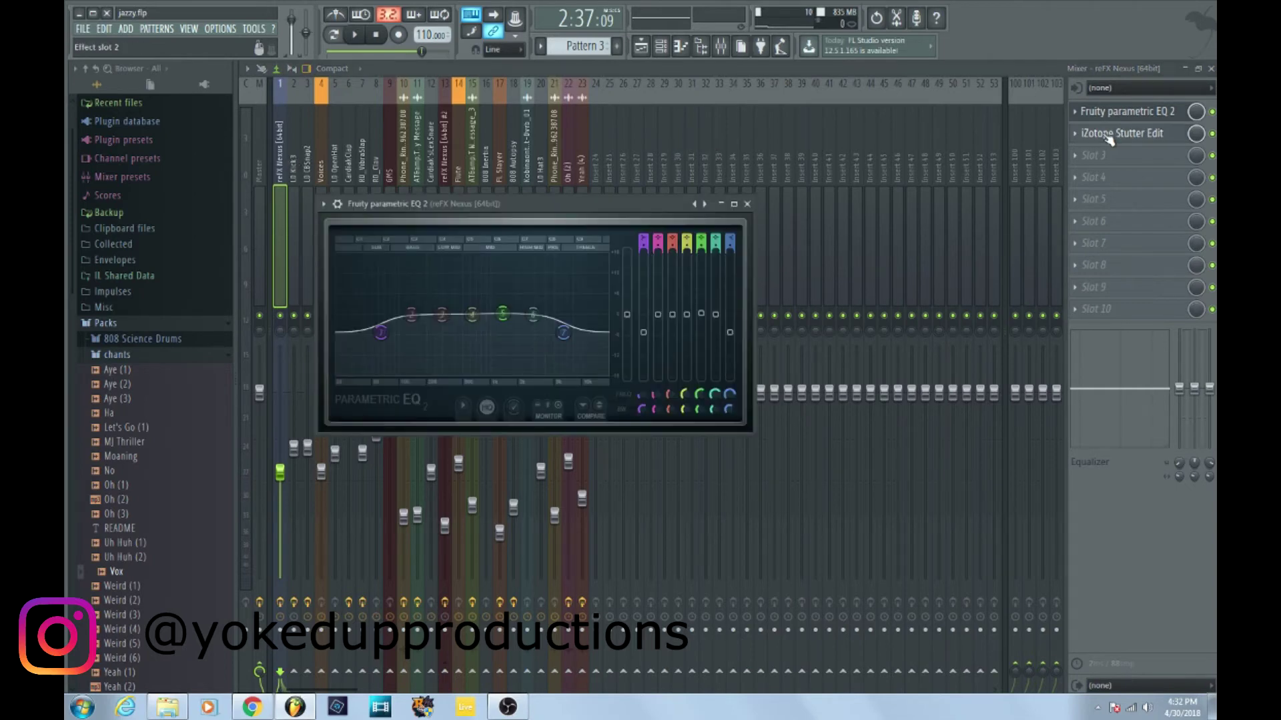
click(1109, 136)
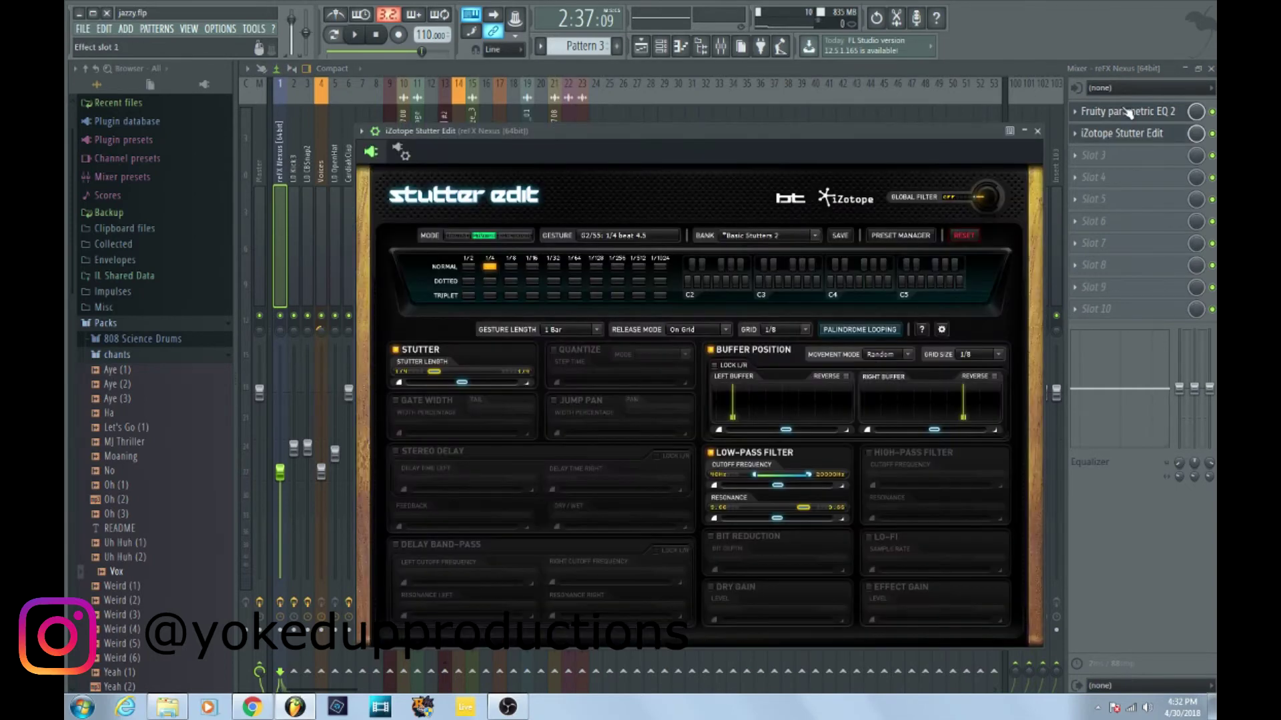
click(404, 156)
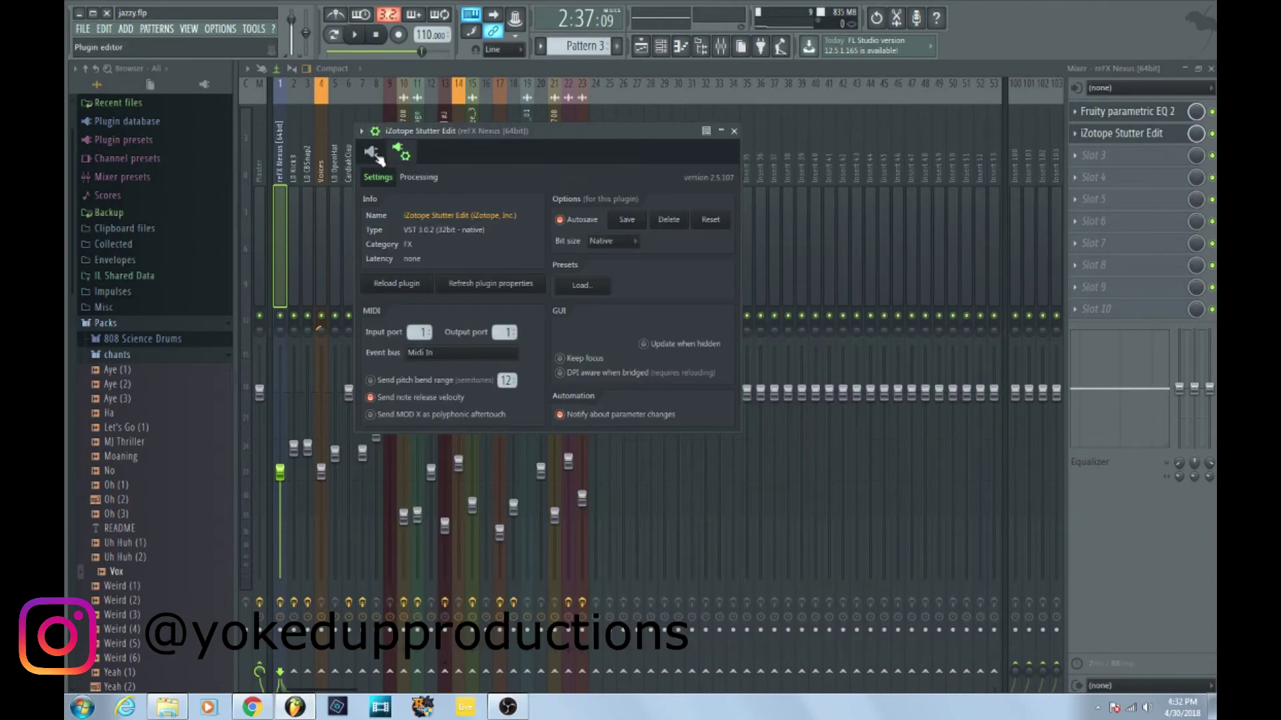
click(405, 156)
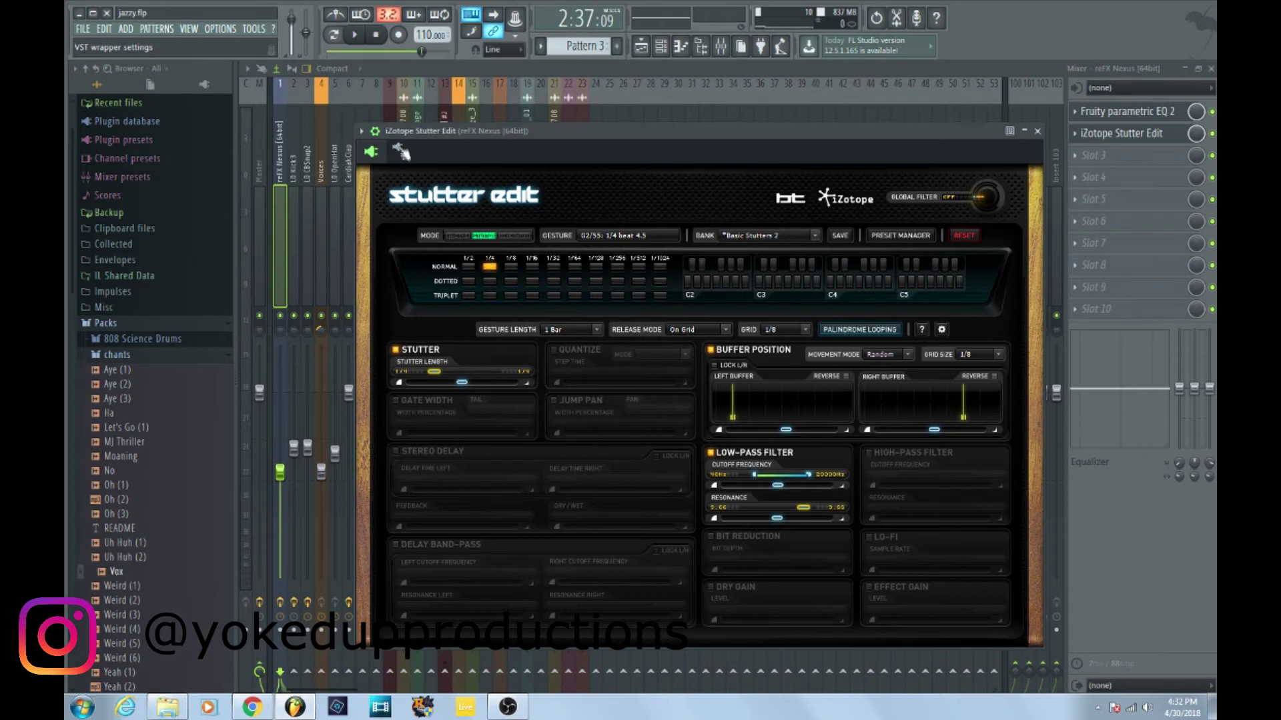
click(404, 154)
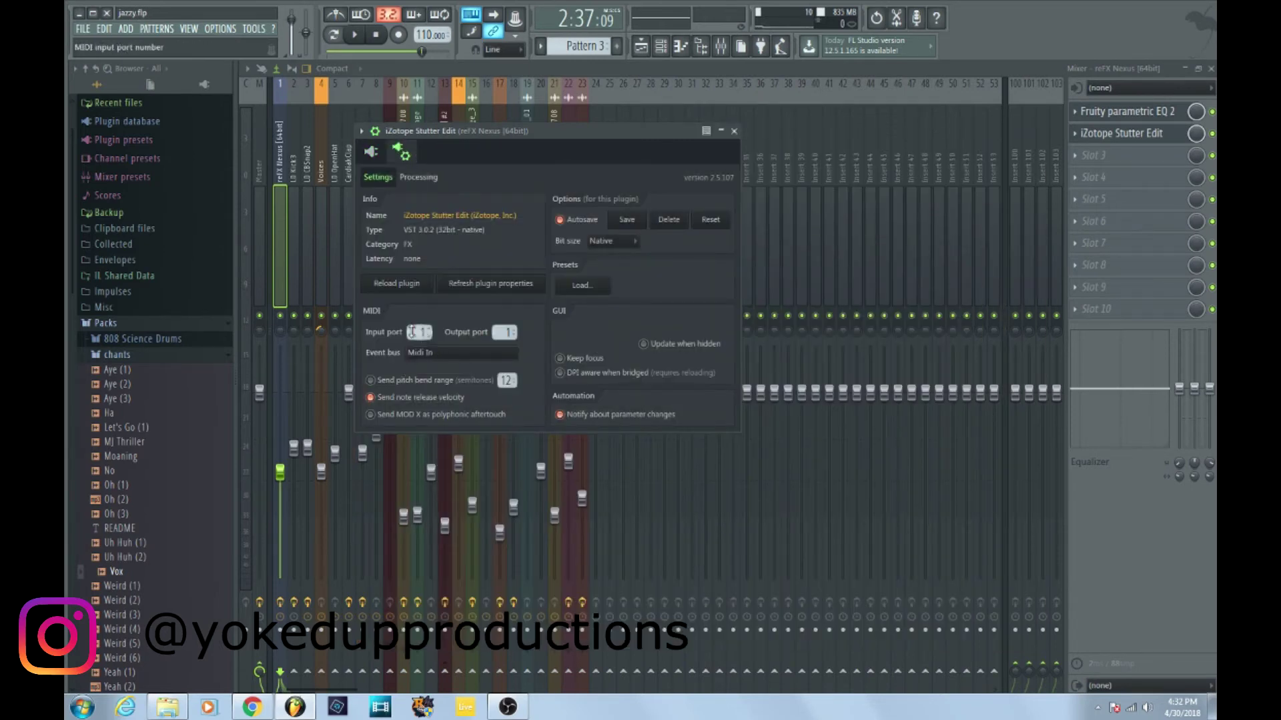
click(416, 332)
click(672, 72)
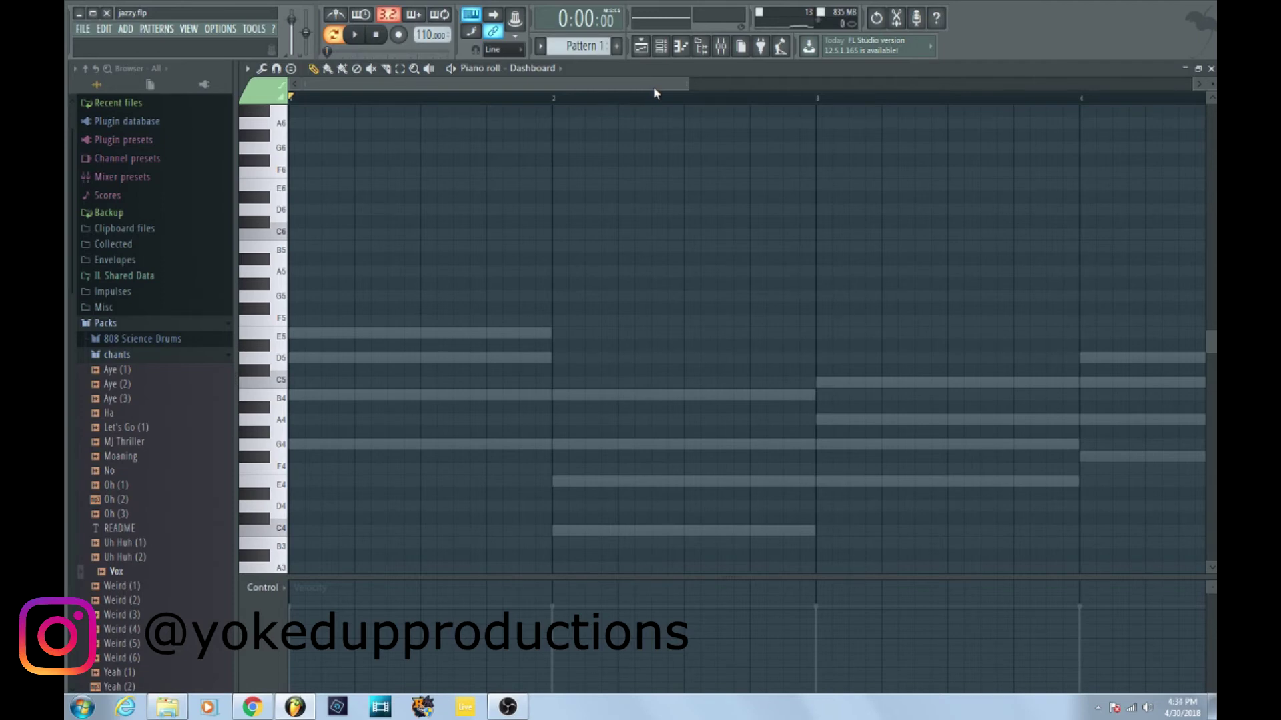
Start playback of the Dashboard pattern in the piano roll.
click(353, 35)
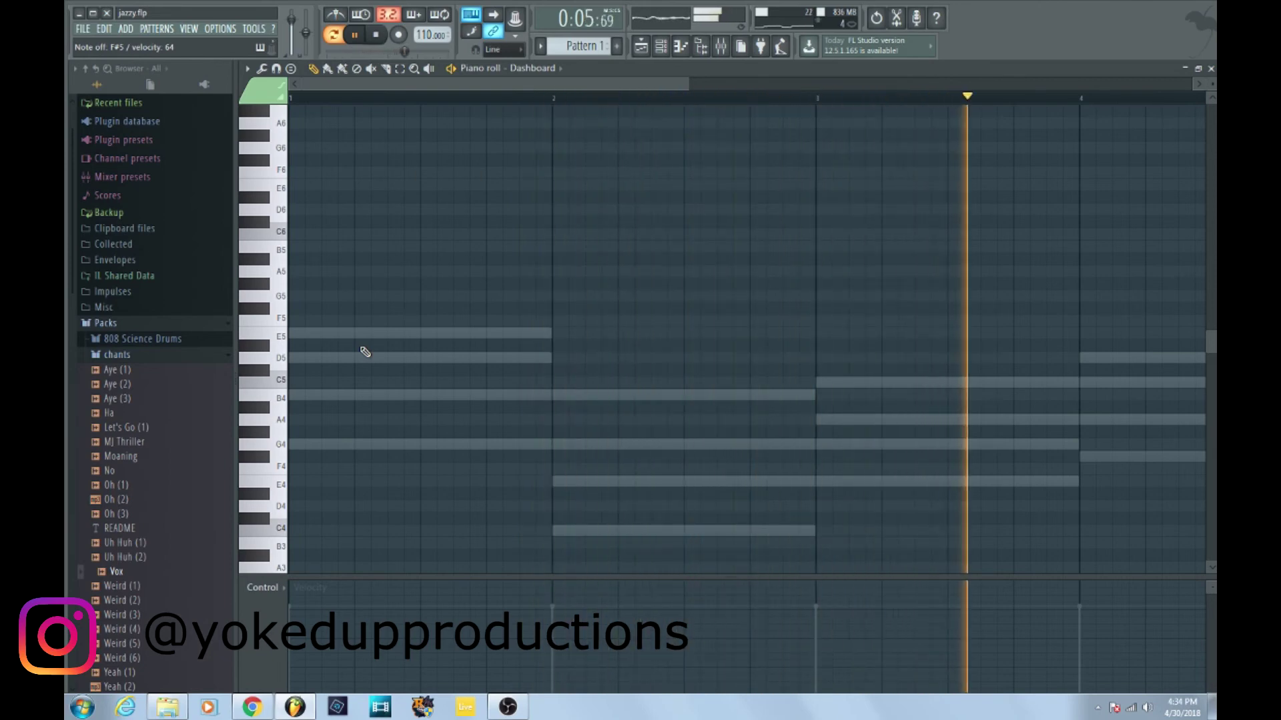
Pencil C5, E5, G5 and A#5 trigger notes at the pattern start and across bars 2–3.
click(299, 384)
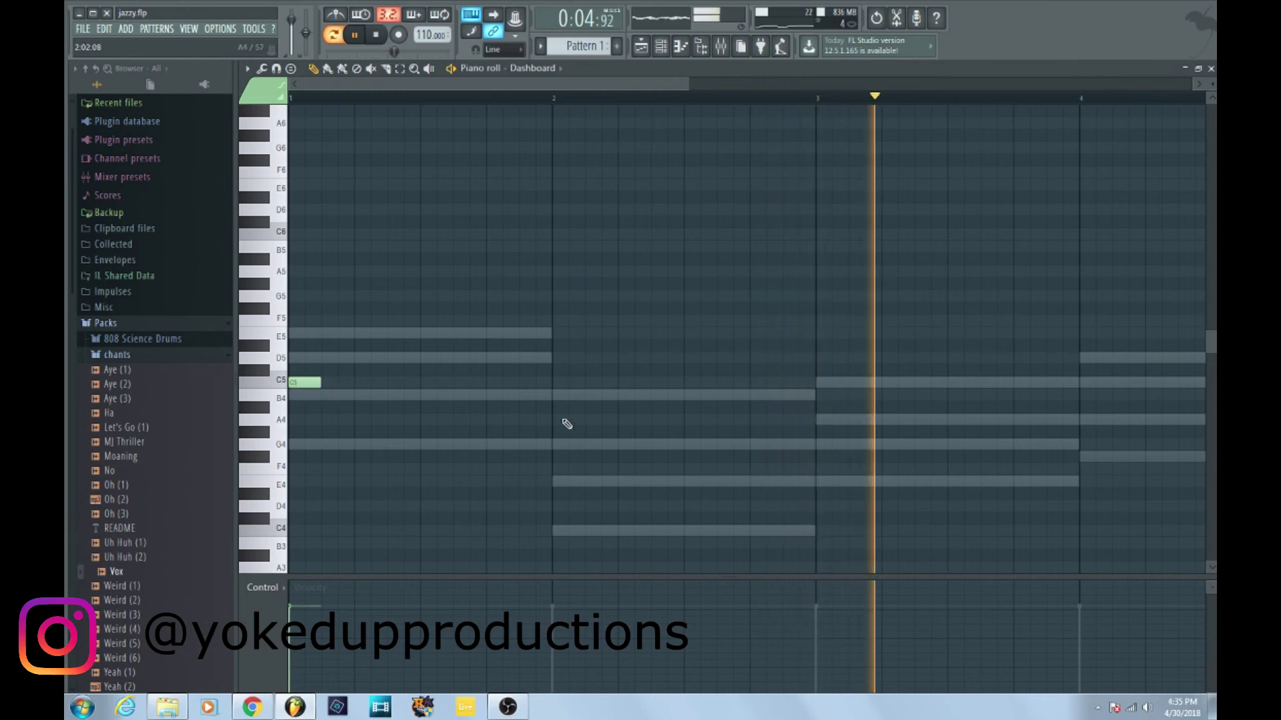
key(space)
key(space)
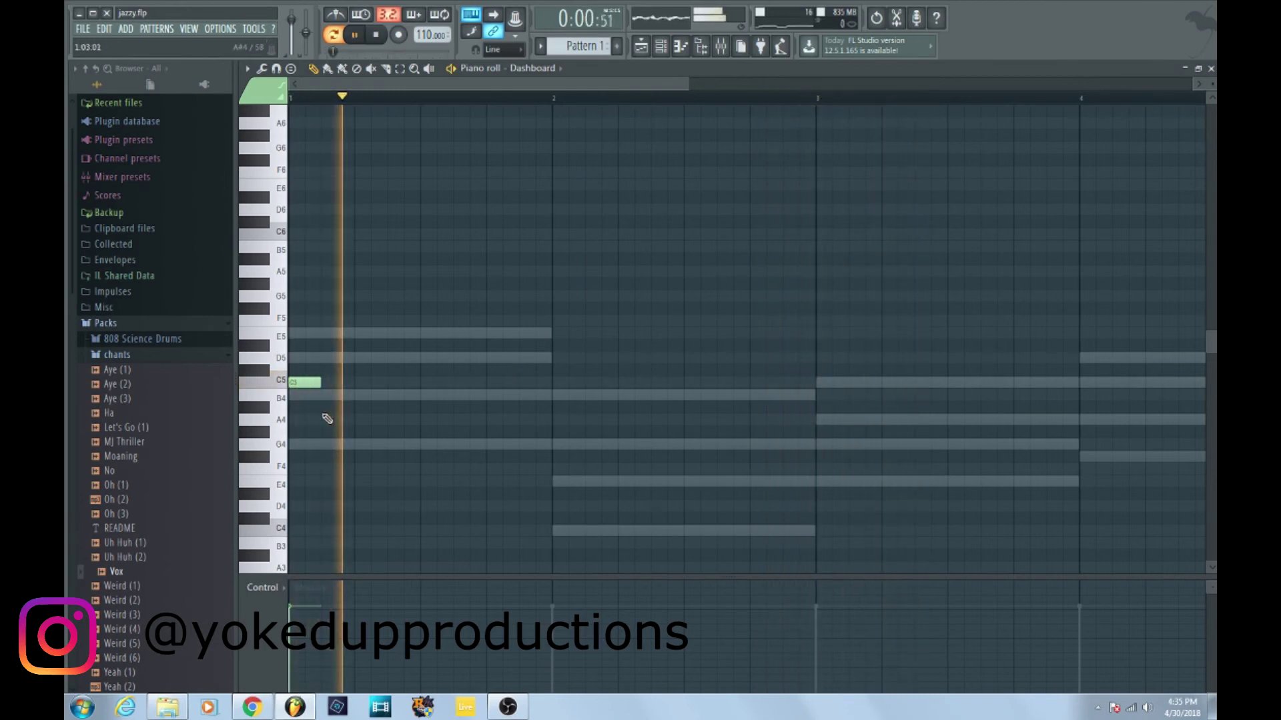
click(574, 334)
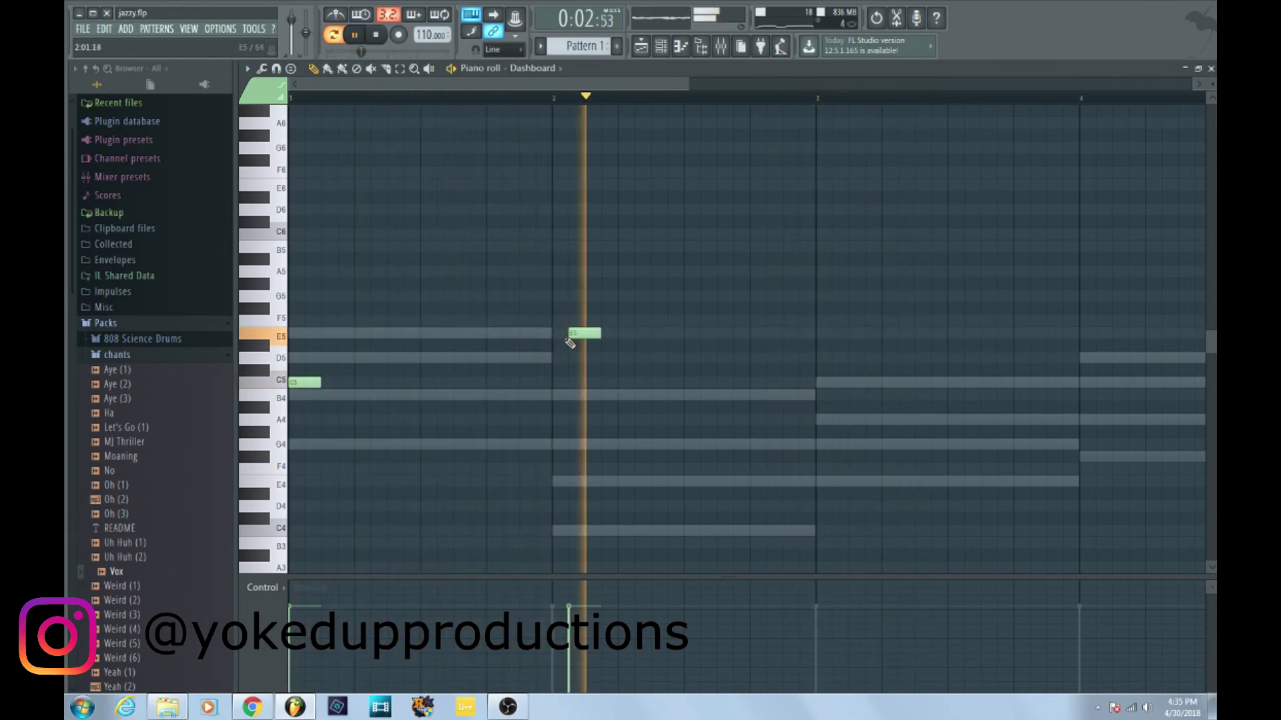
click(871, 296)
click(937, 260)
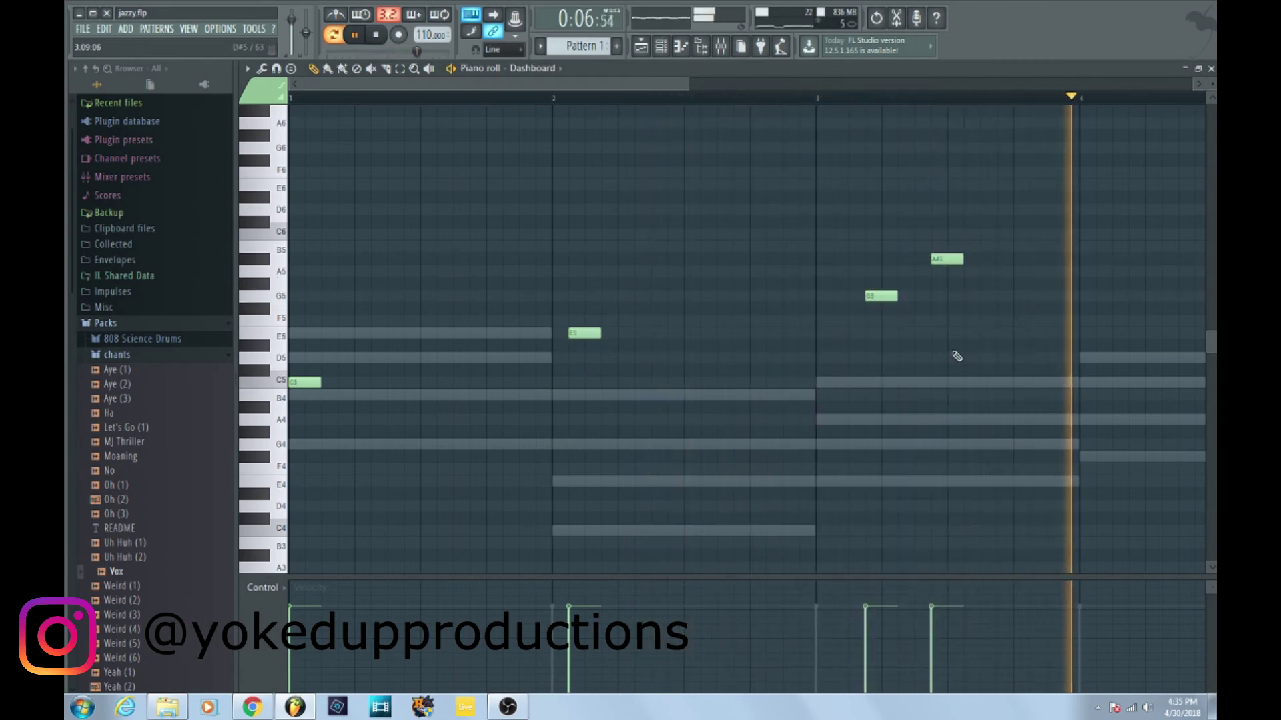
Scatter more notes across bars 1–3: F#5, C#5, B4, A#5, D#5, C6, C5, G#4, F5.
click(379, 309)
click(428, 370)
click(493, 395)
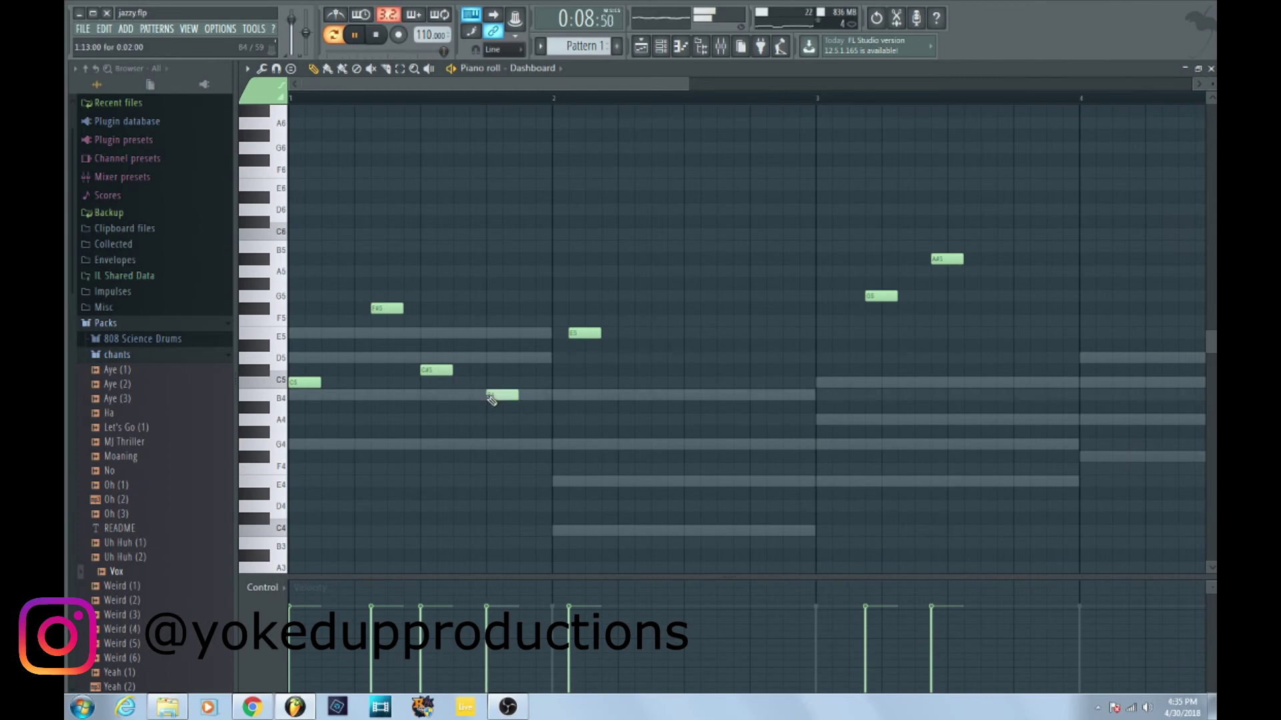
click(493, 260)
click(511, 345)
click(615, 233)
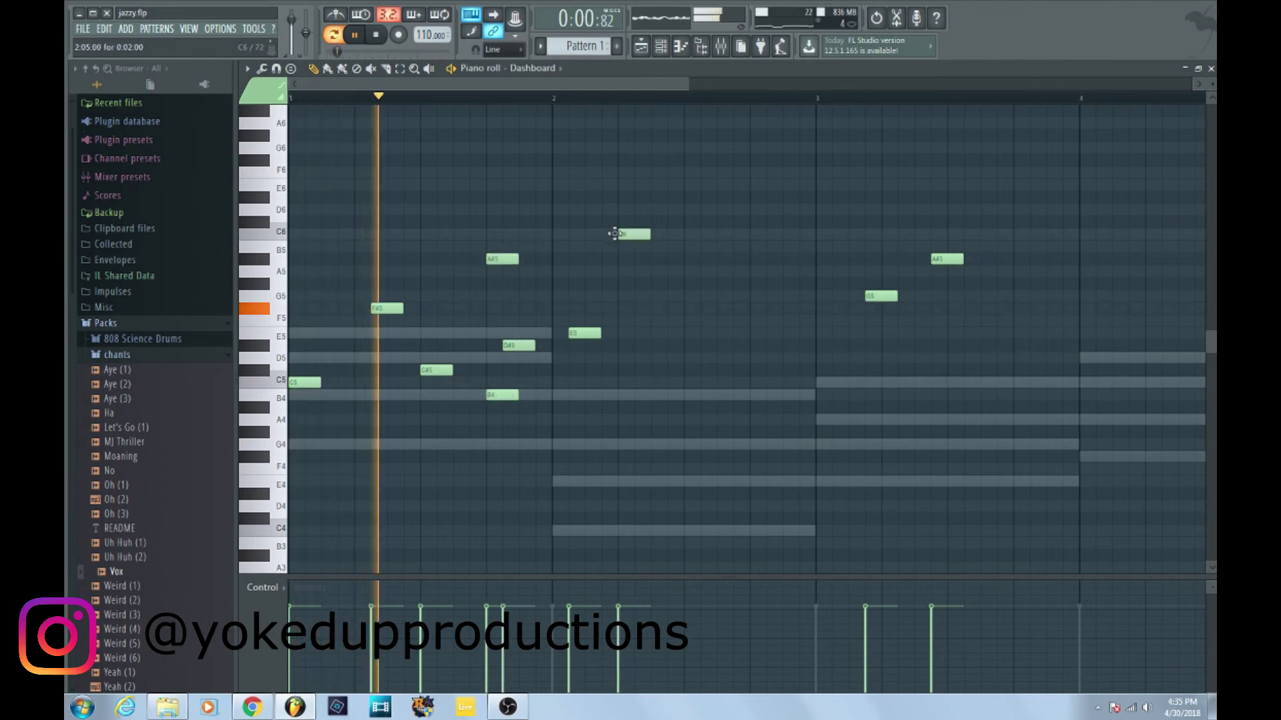
click(739, 308)
click(705, 382)
click(640, 433)
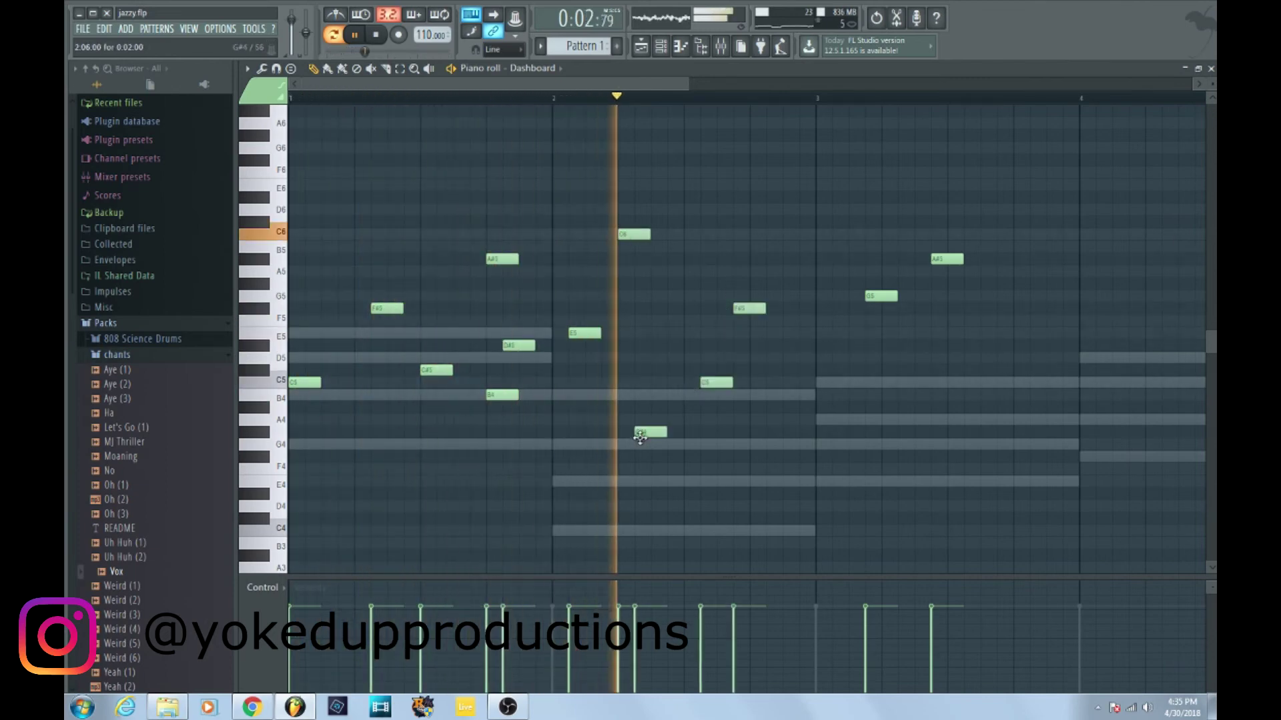
click(1019, 321)
click(989, 382)
click(1033, 234)
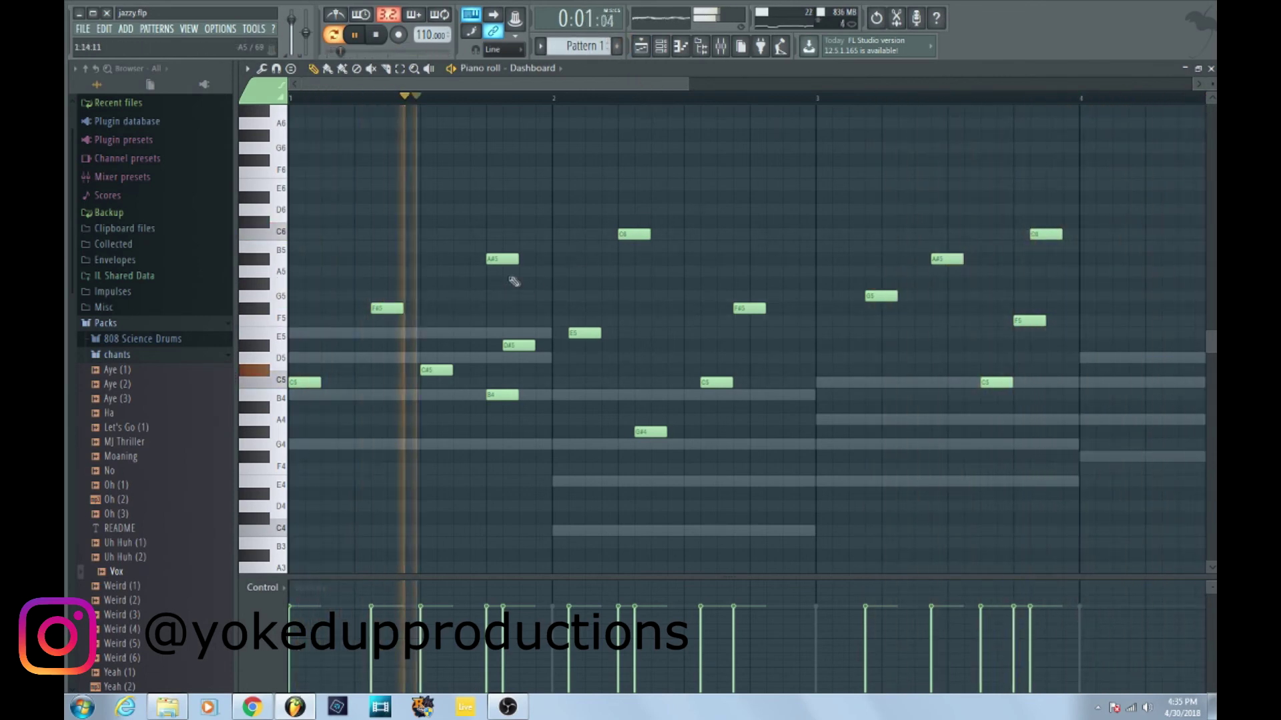
Open the Nexus insert's EQ and Stutter Edit interface during playback, then stop and close Stutter Edit.
key(F9)
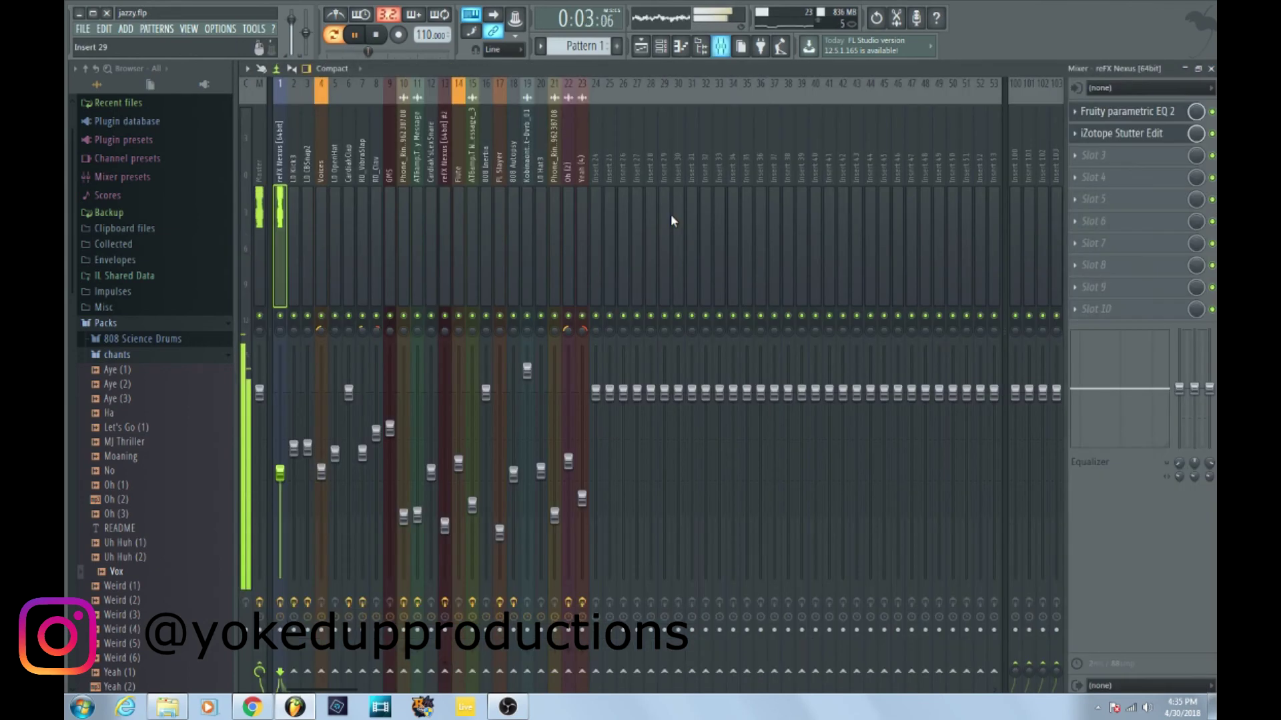
click(1158, 118)
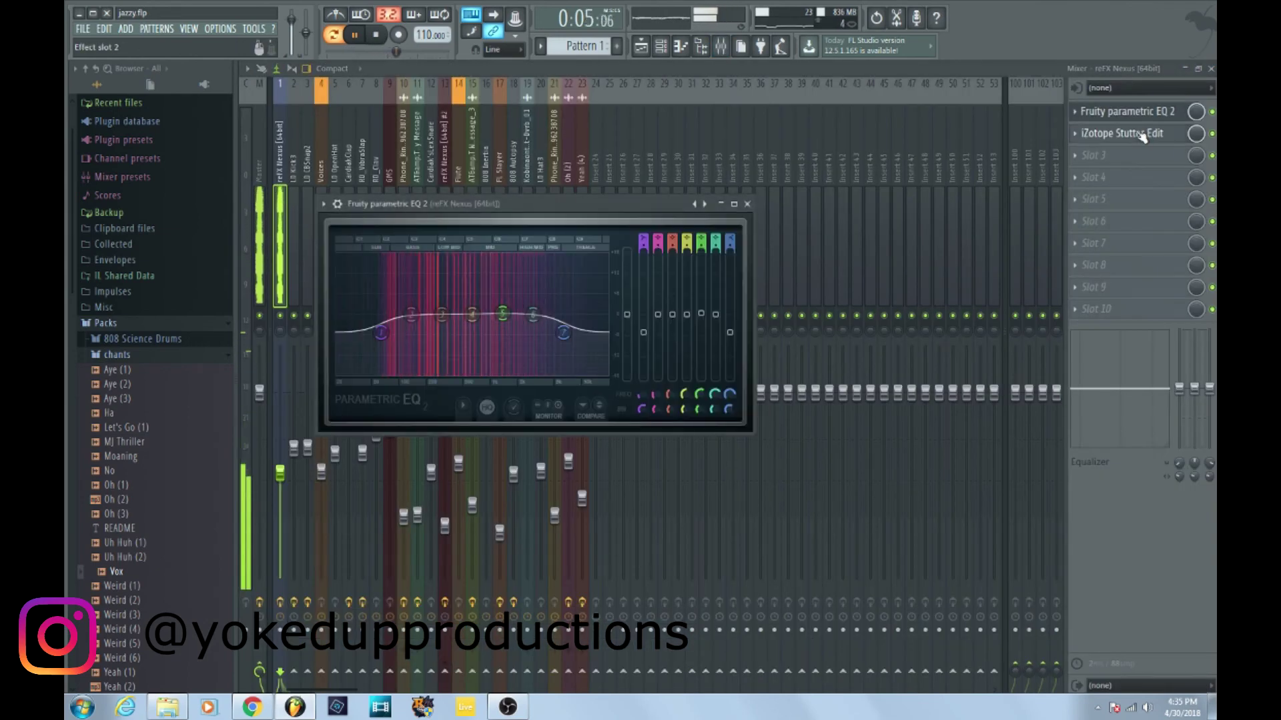
click(1142, 132)
click(371, 153)
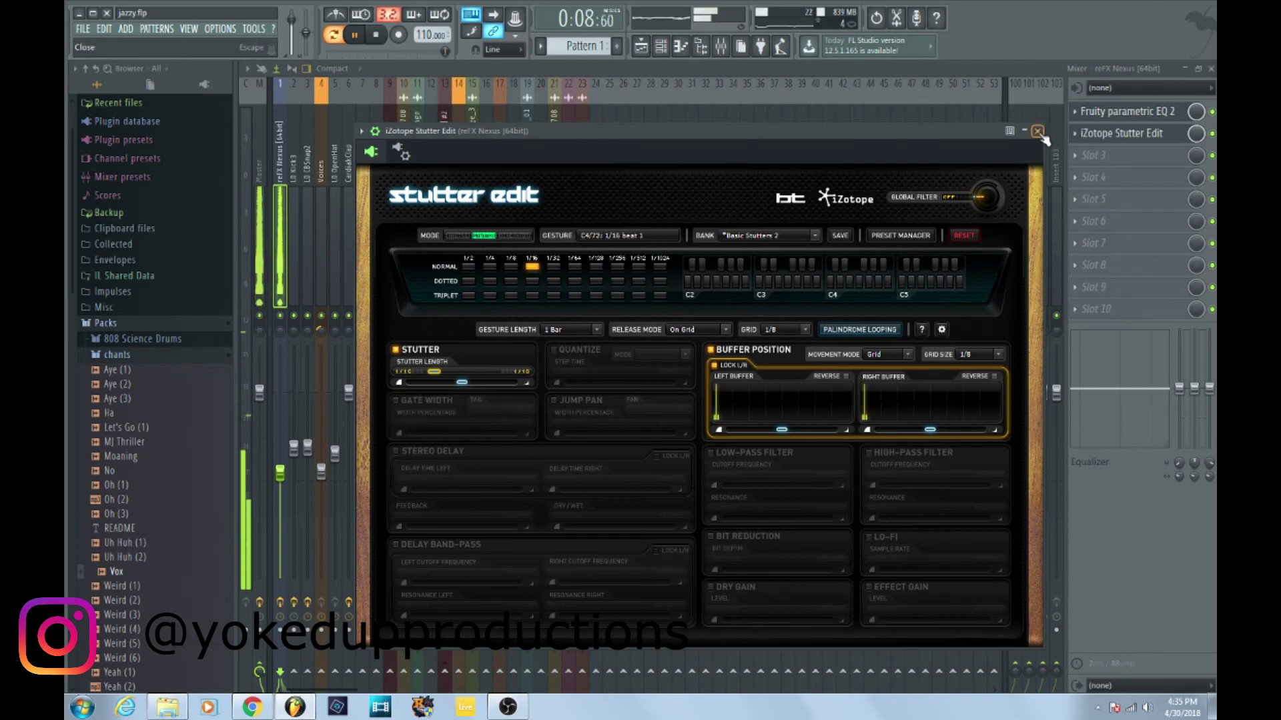
key(space)
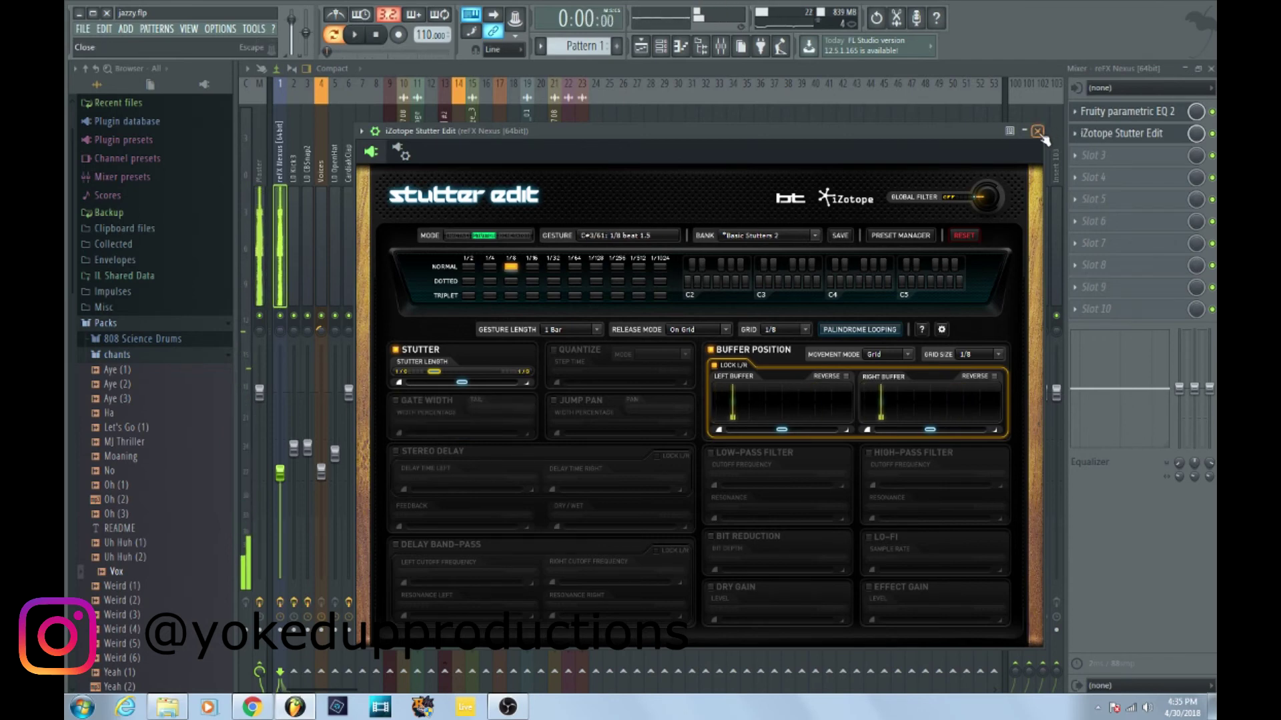
click(1038, 132)
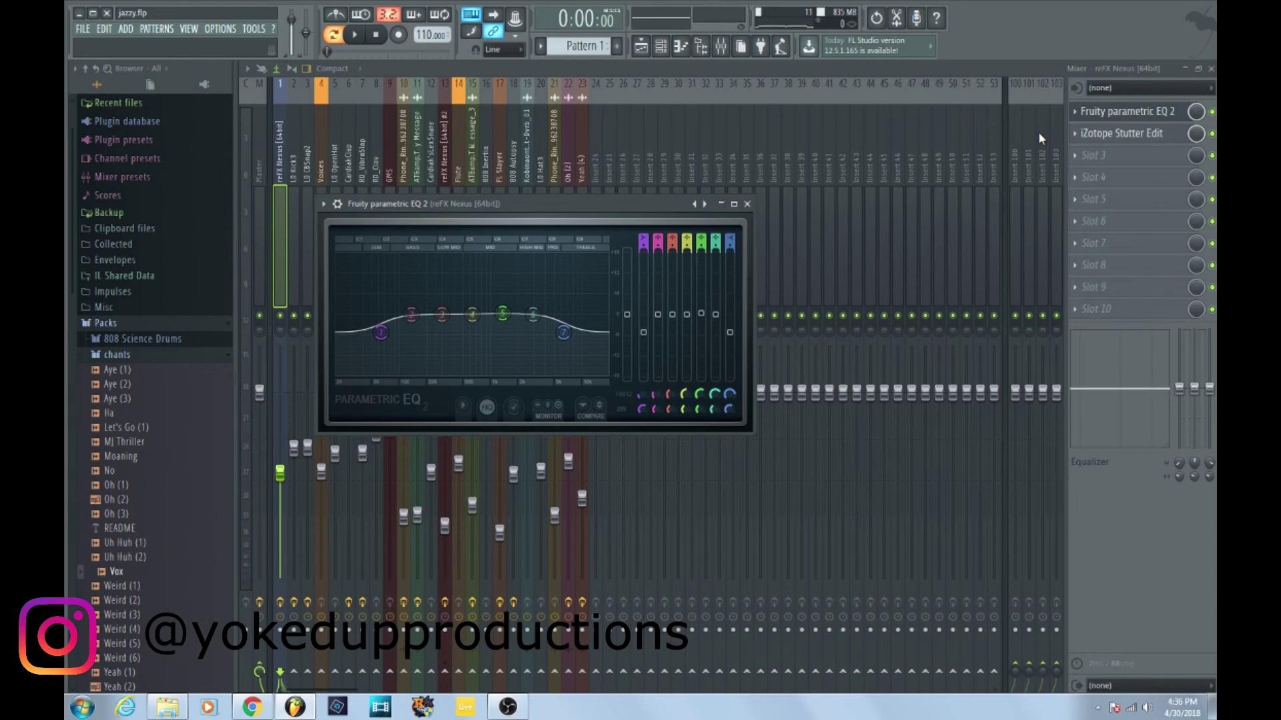
Play the Dashboard piano roll pattern through once, then bring up the Channel rack.
key(F7)
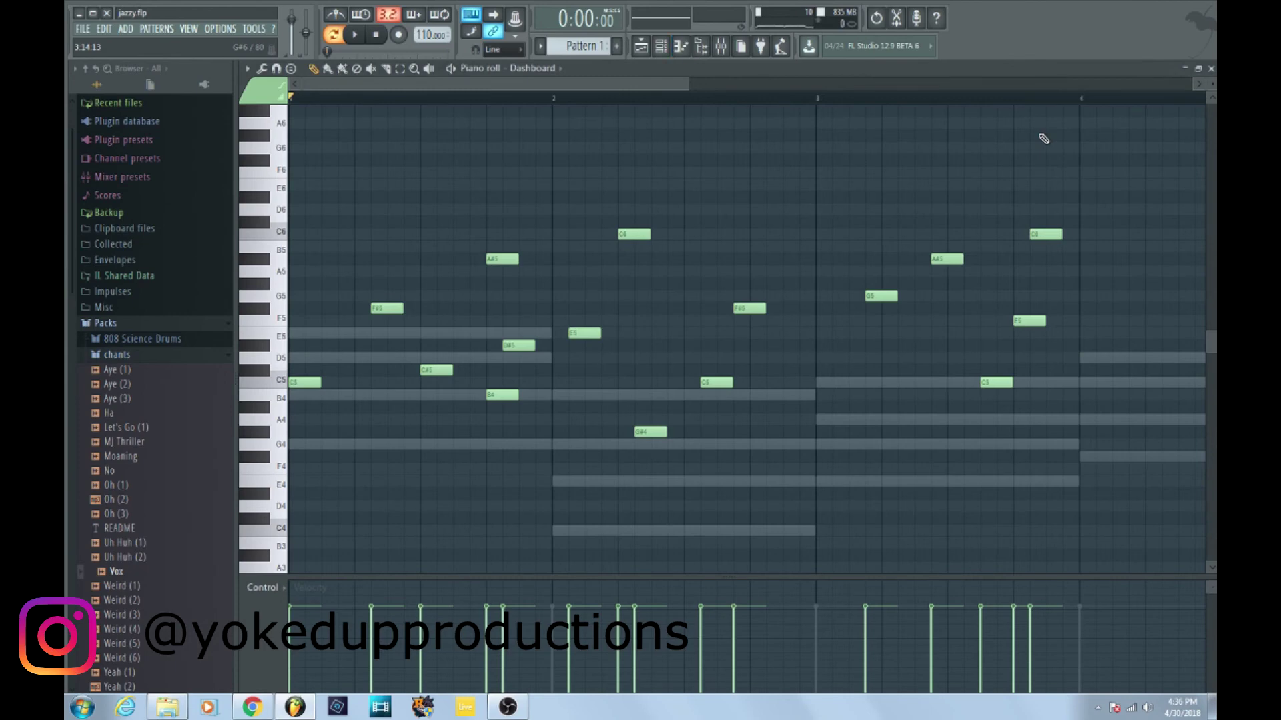
key(space)
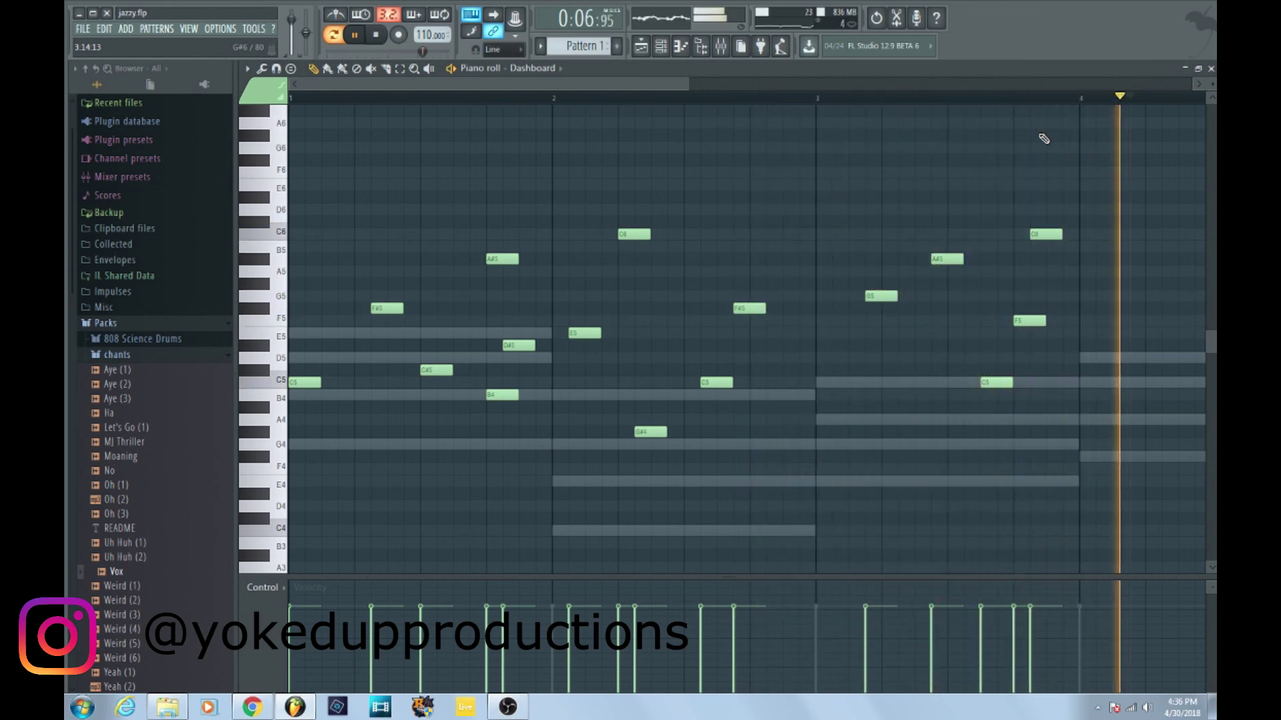
key(space)
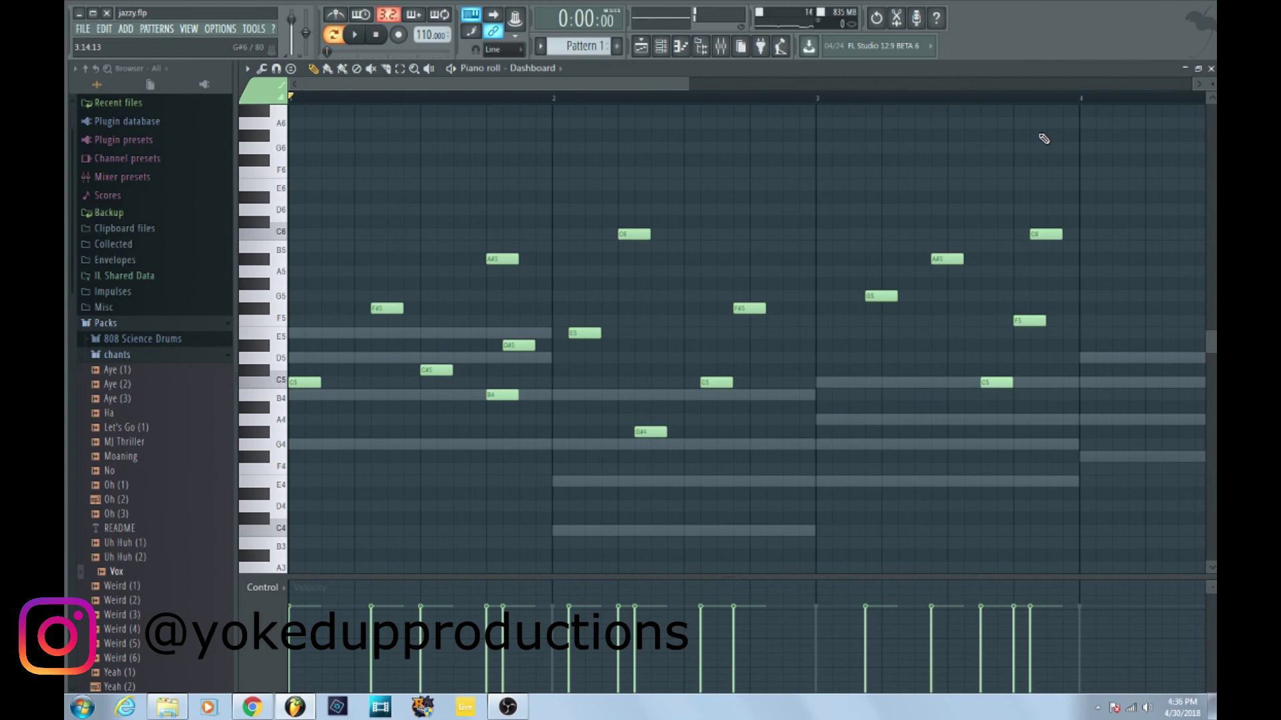
key(F6)
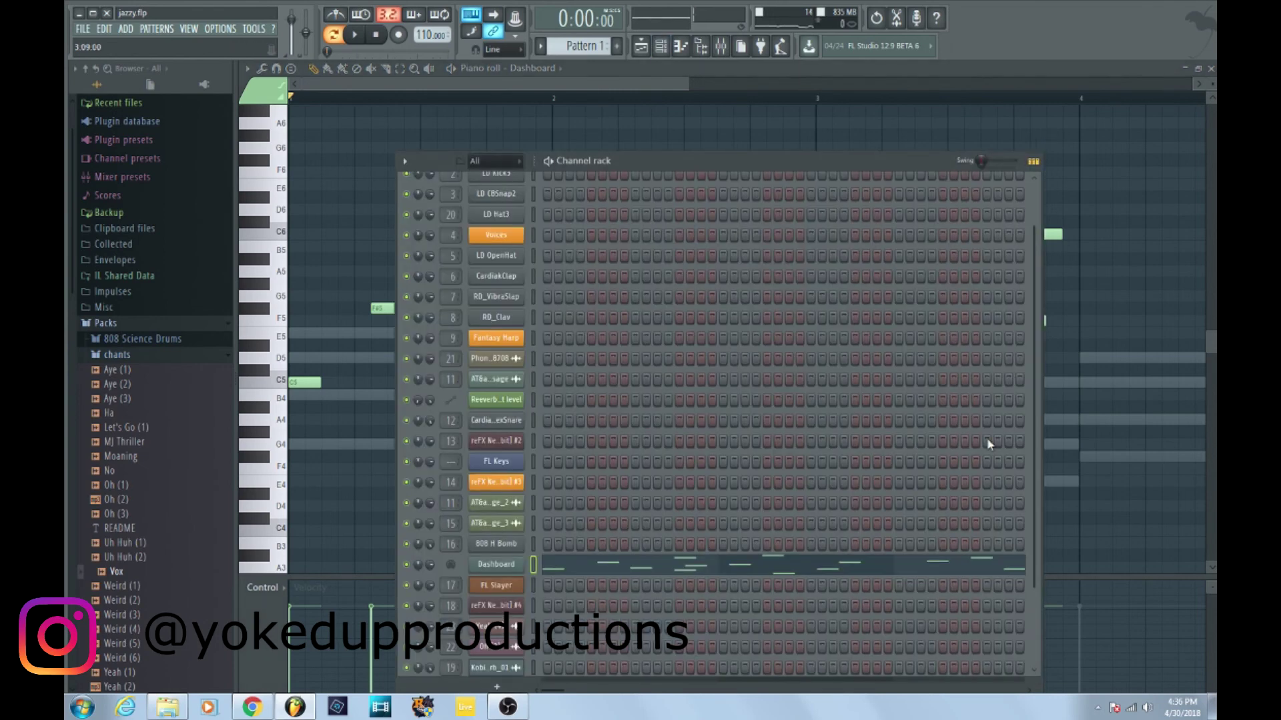
Glance at the Dashboard plugin and Stutter Edit's MIDI port settings, then return to the piano roll.
click(499, 567)
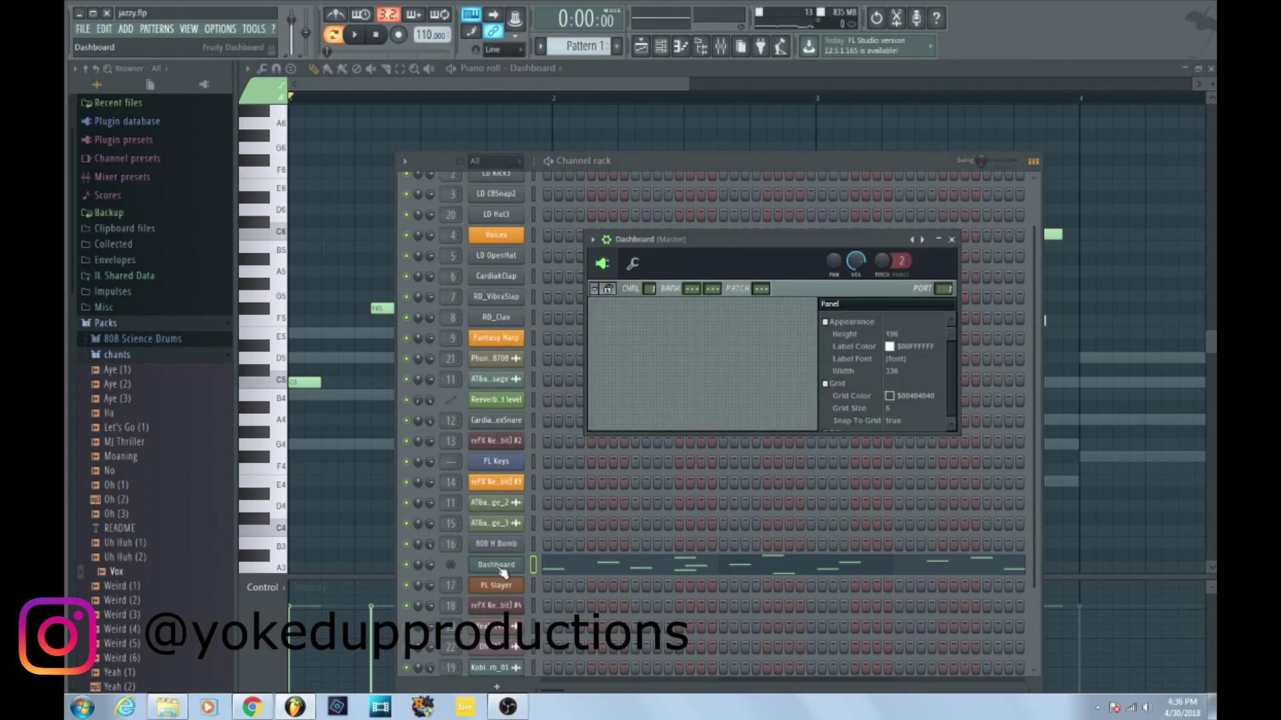
click(952, 241)
key(F9)
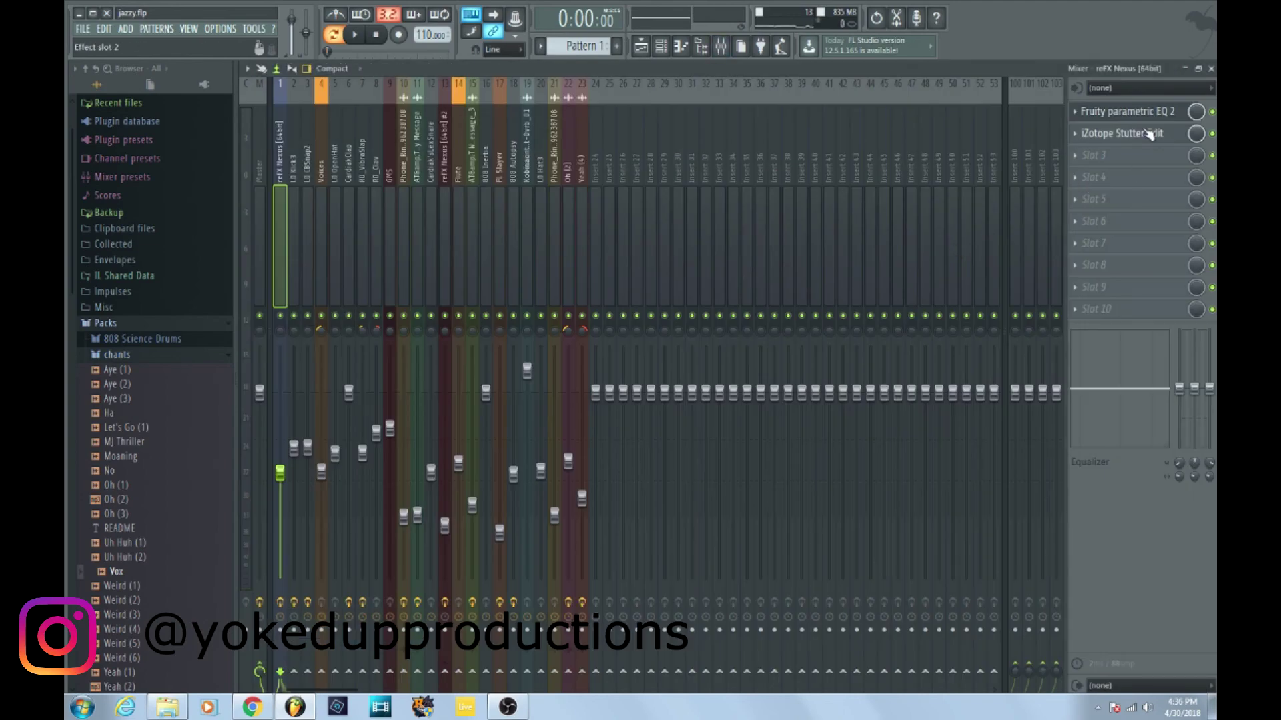
click(1148, 133)
click(401, 156)
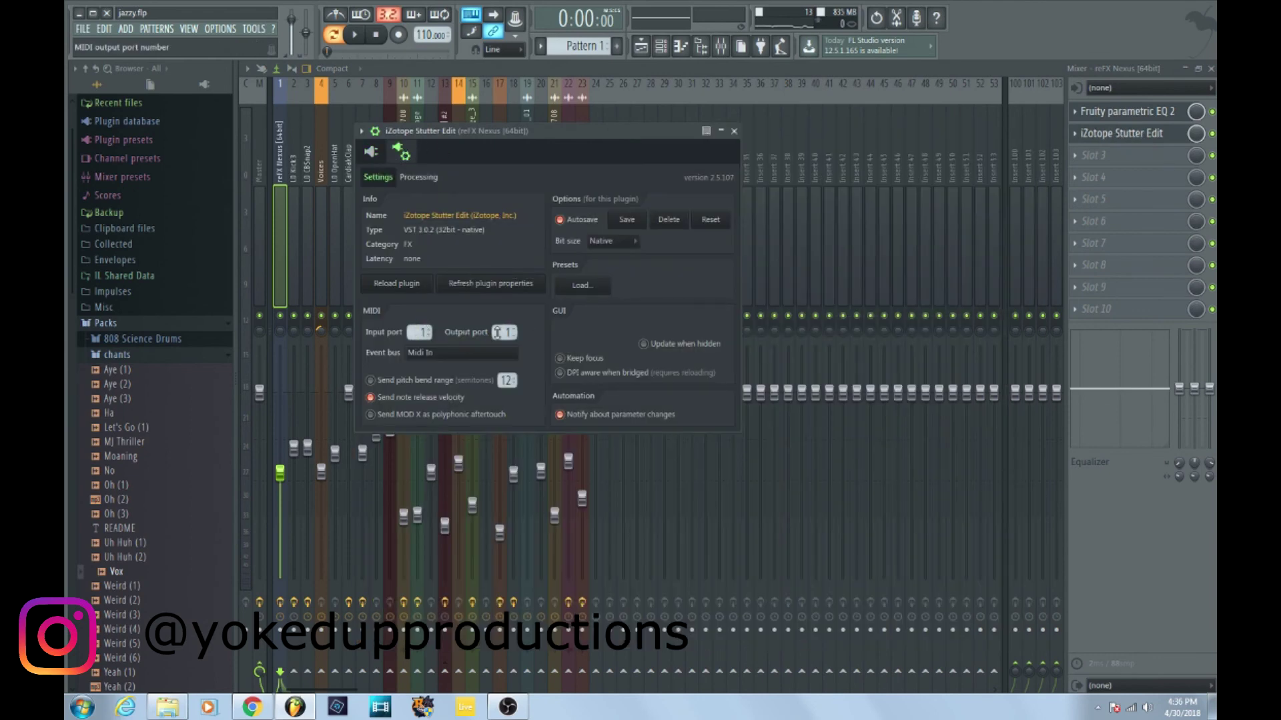
click(734, 132)
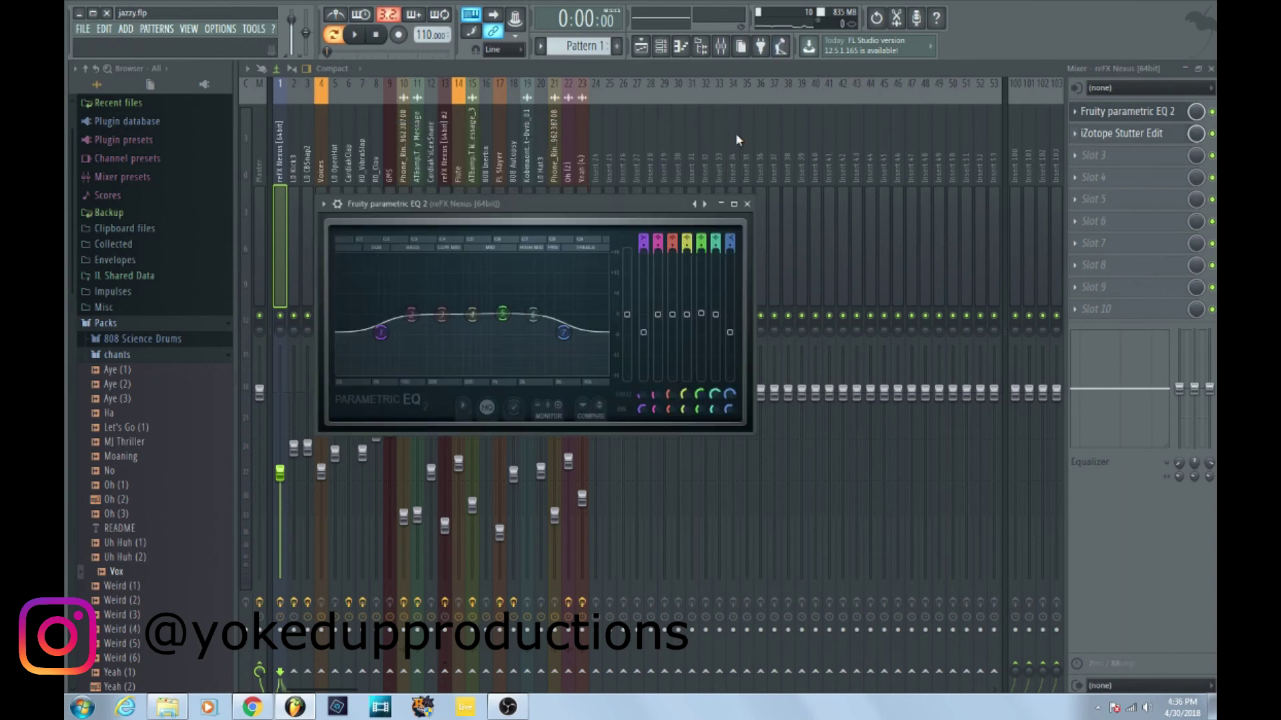
key(F7)
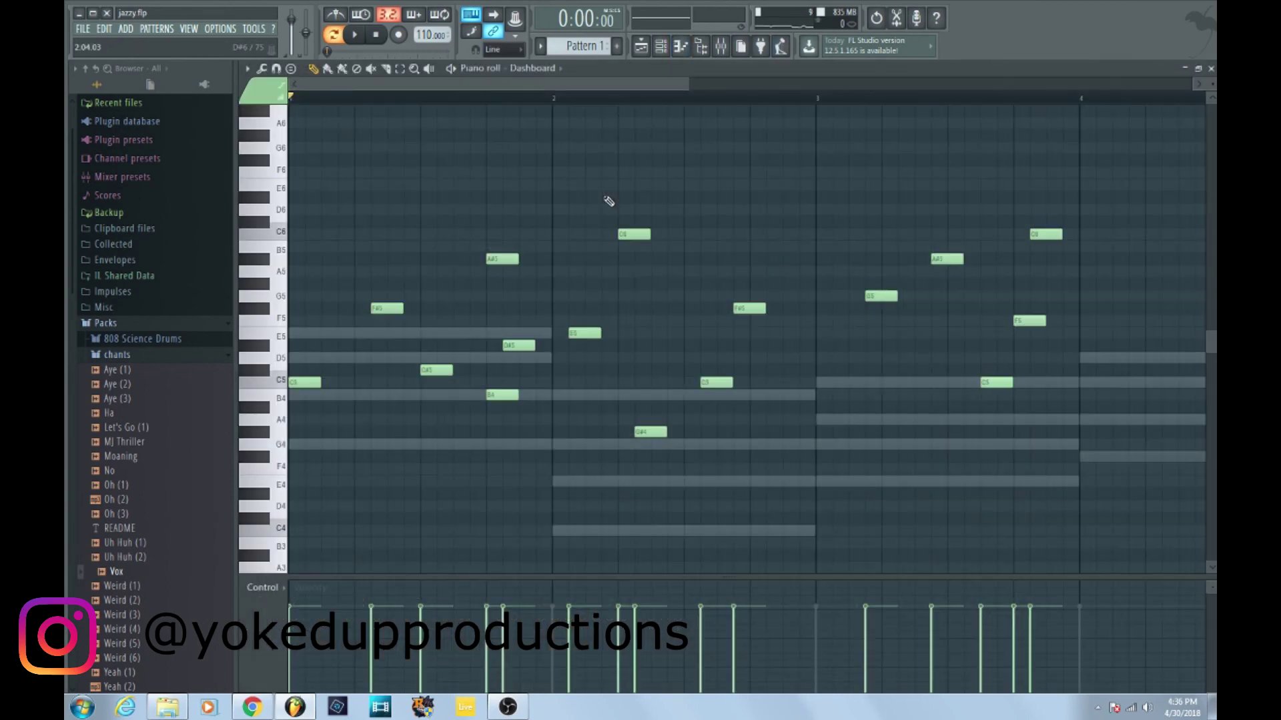
key(c)
key(z)
key(c)
key(x)
key(x)
key(v)
key(z)
key(c)
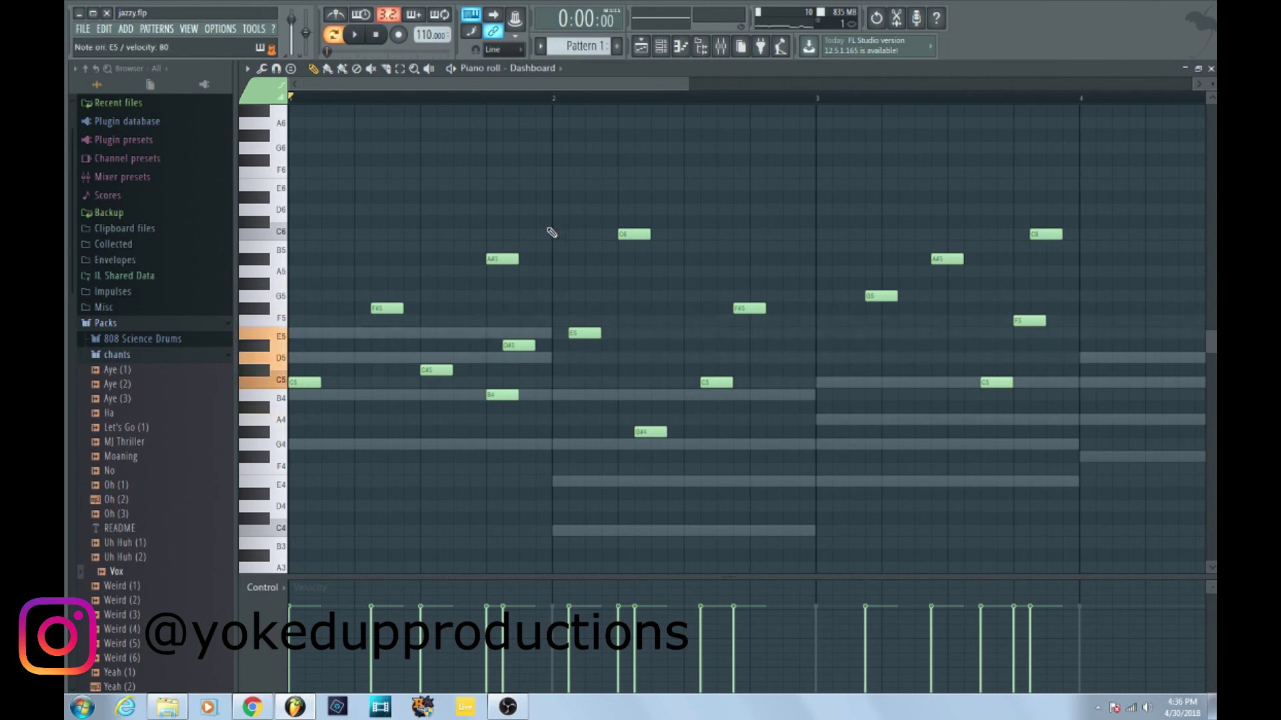
key(b)
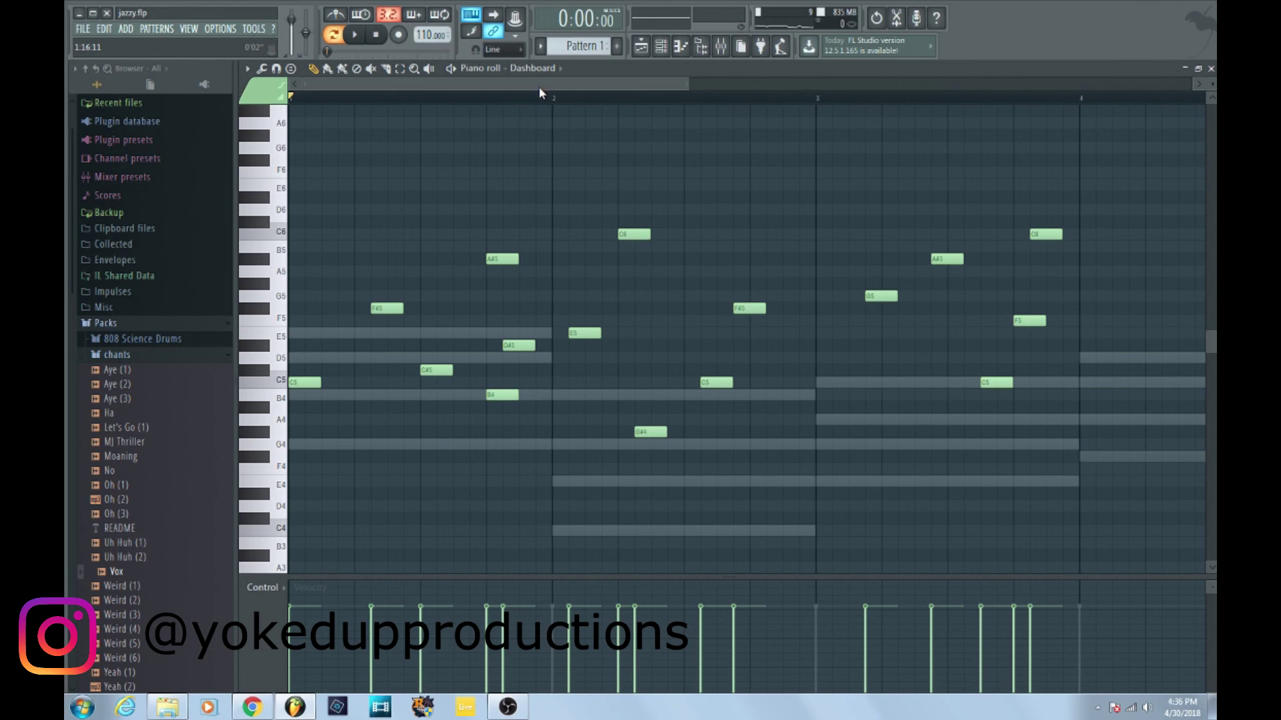
drag(541, 96, 525, 89)
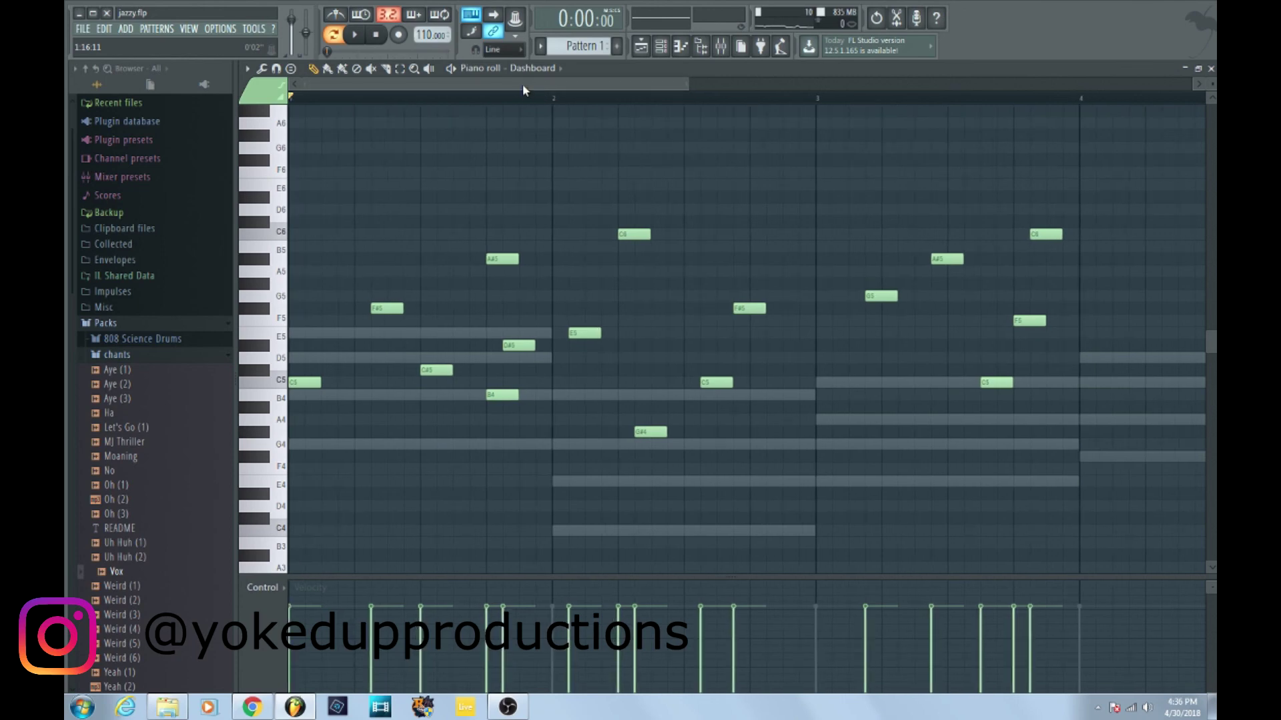